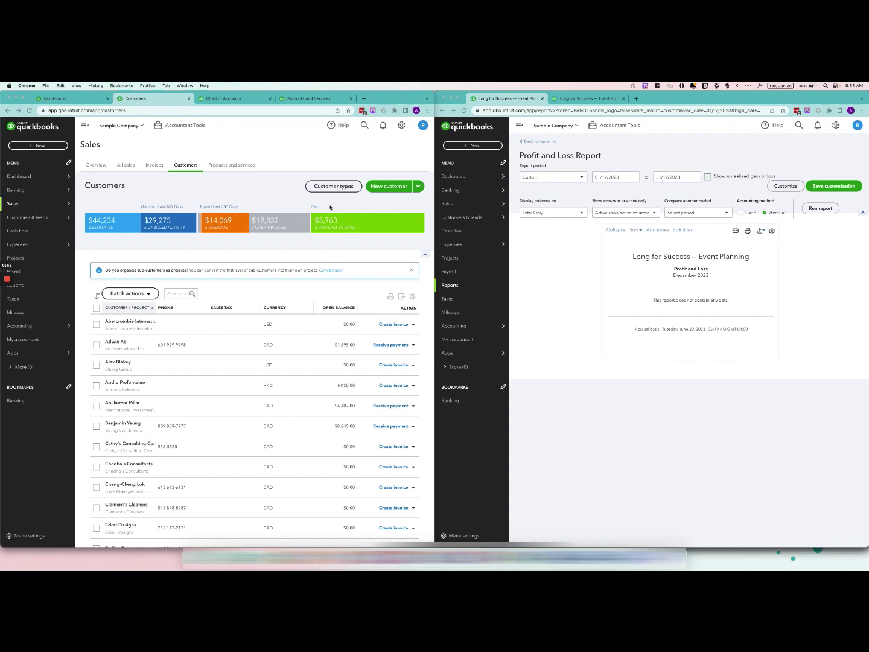
Step: Show the full Chart of Accounts list and start a new account
click(307, 100)
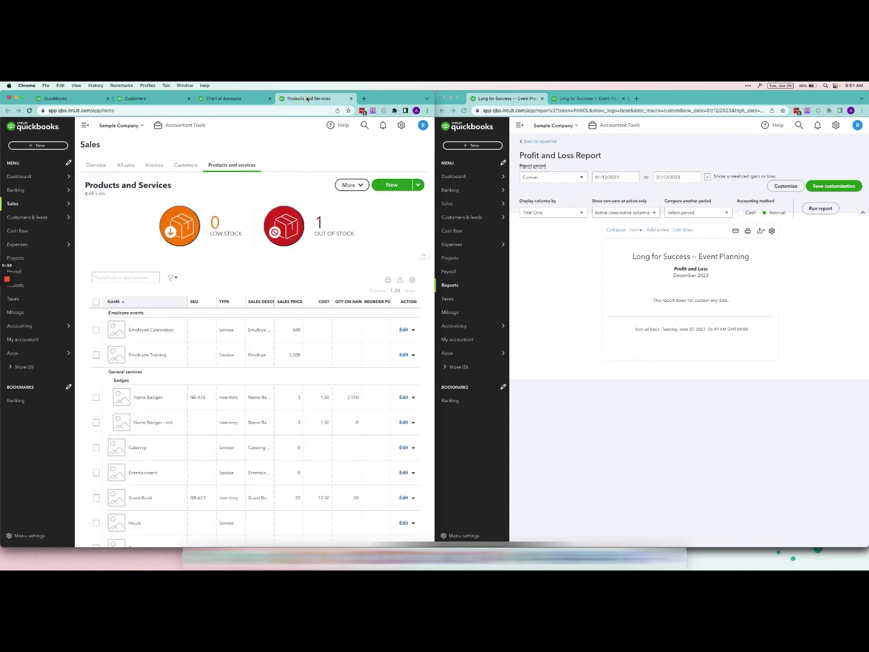
click(232, 98)
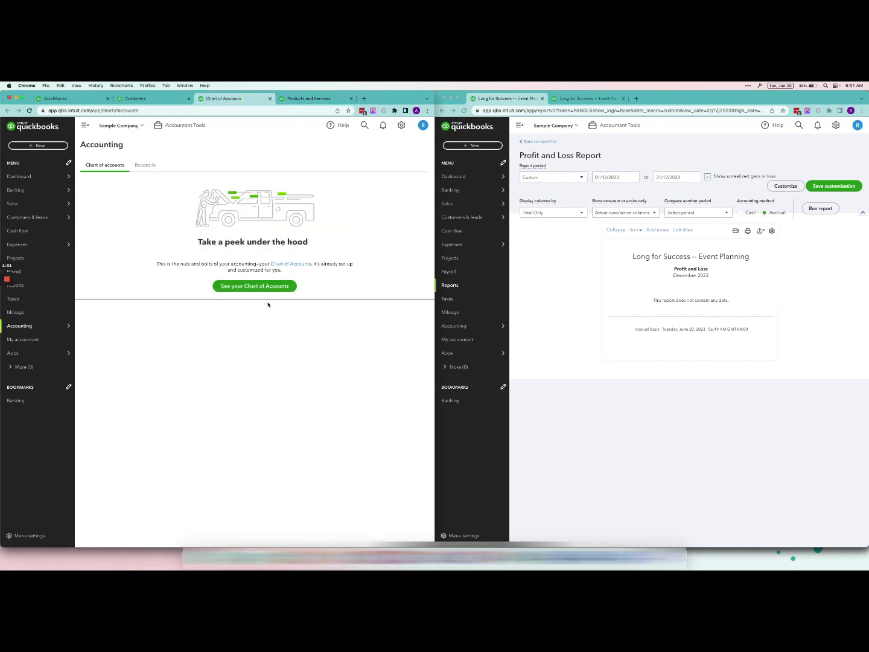
click(260, 285)
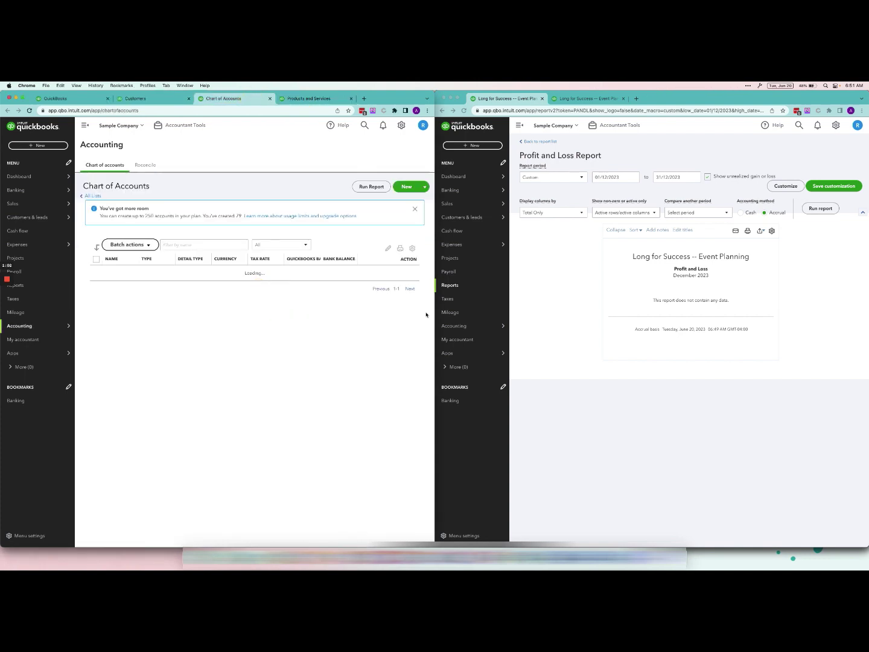
click(405, 189)
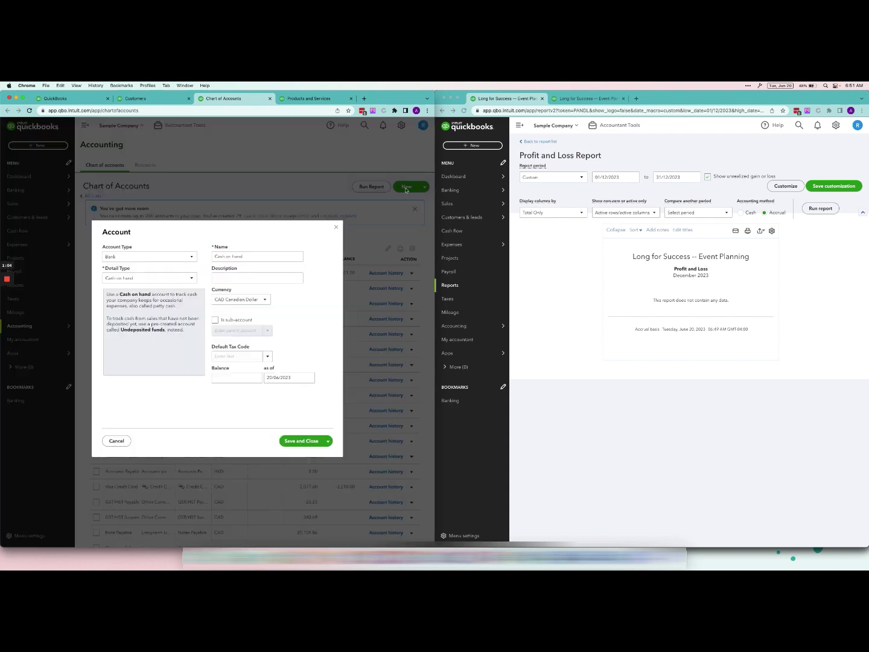
Step: Set type Other Current Liabilities, detail Trust Accounts - Liabilities, and name it Customer Deposits
click(175, 261)
scroll(158, 328, down, 5)
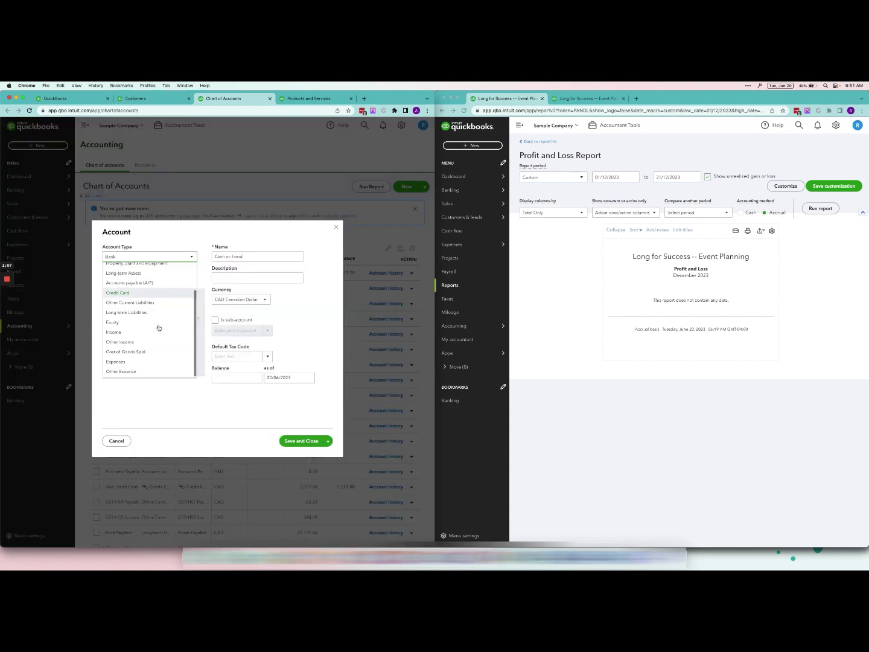
click(171, 302)
click(169, 278)
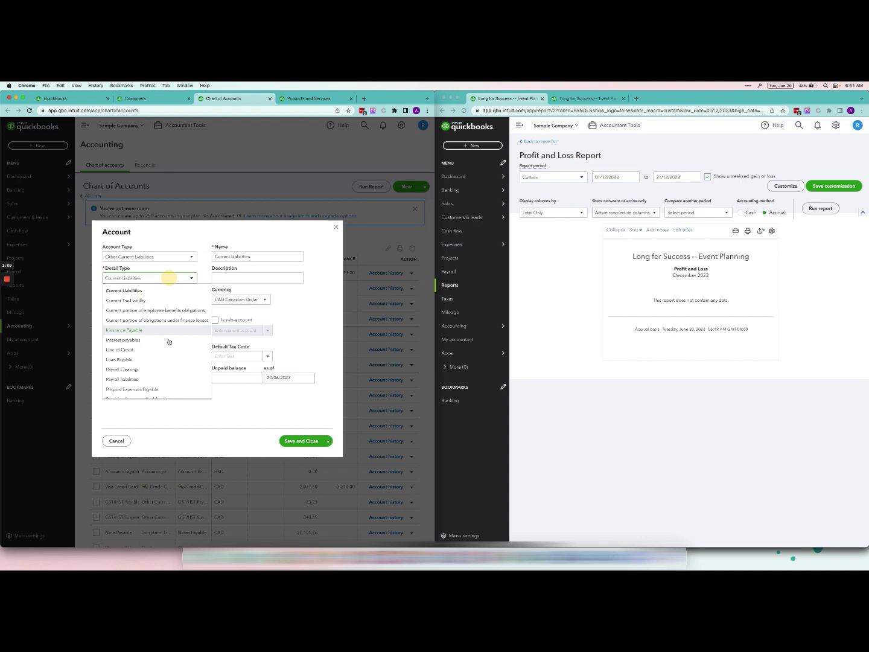
scroll(169, 361, down, 3)
click(171, 394)
triple_click(232, 257)
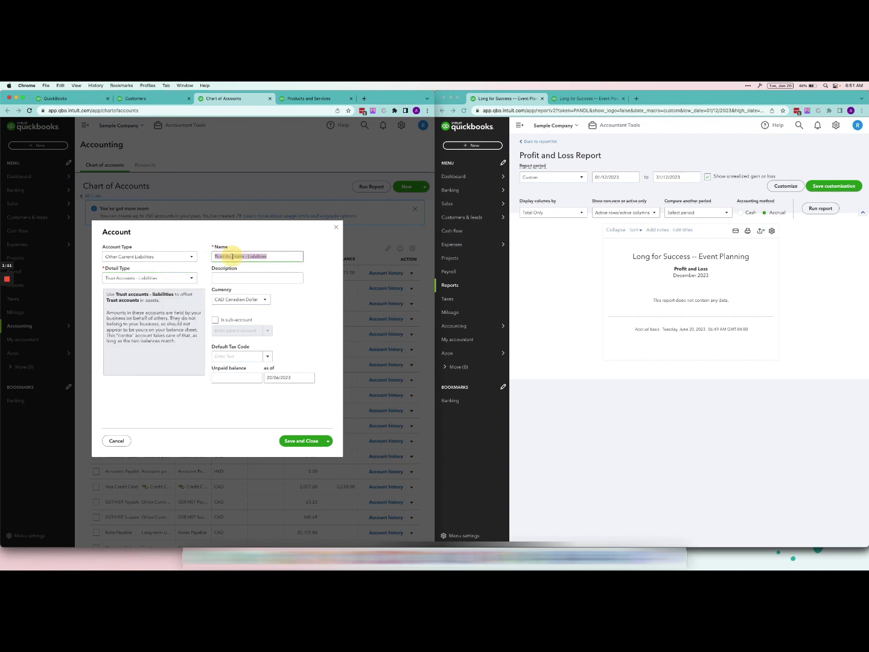
key(BackSpace)
text(tomer)
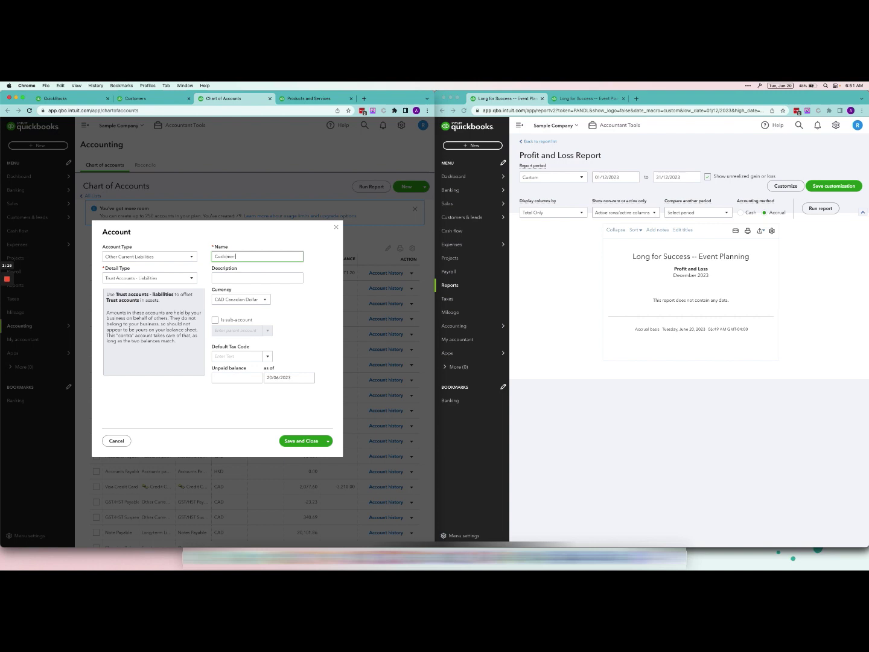
text( Deposits)
Step: Save the Customer Deposits account and start a new service item named Customer Deposits
click(305, 441)
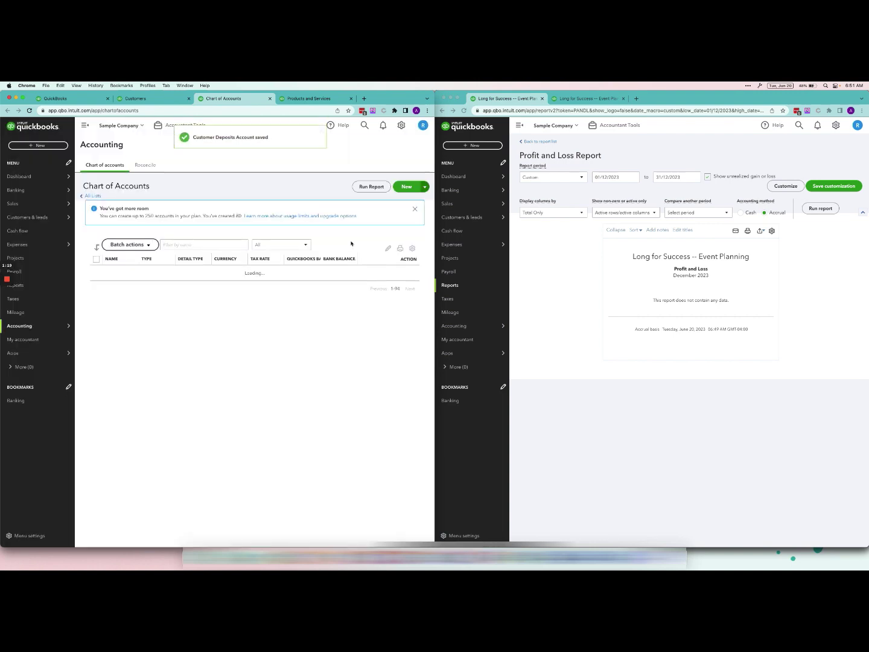
click(311, 99)
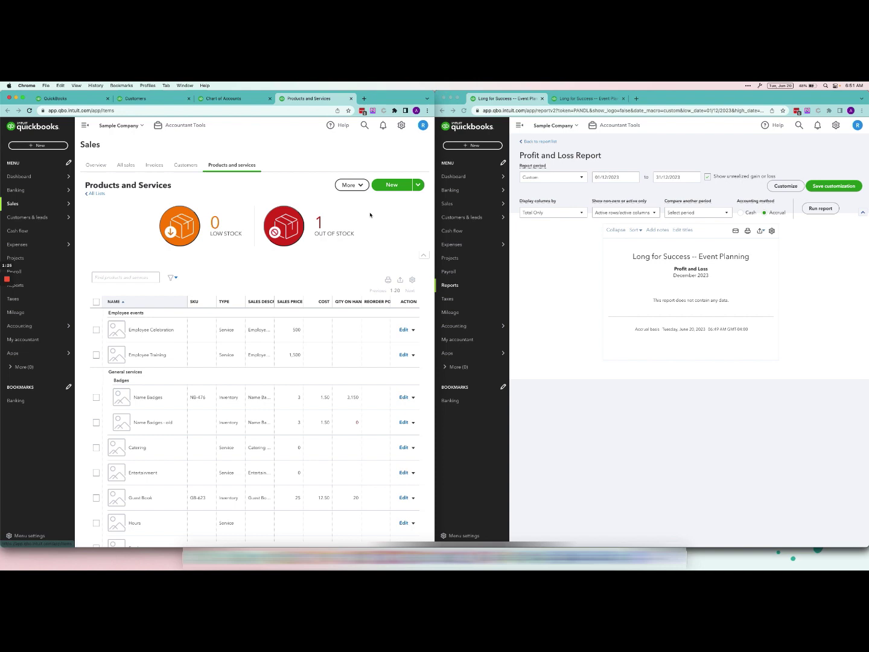
click(392, 185)
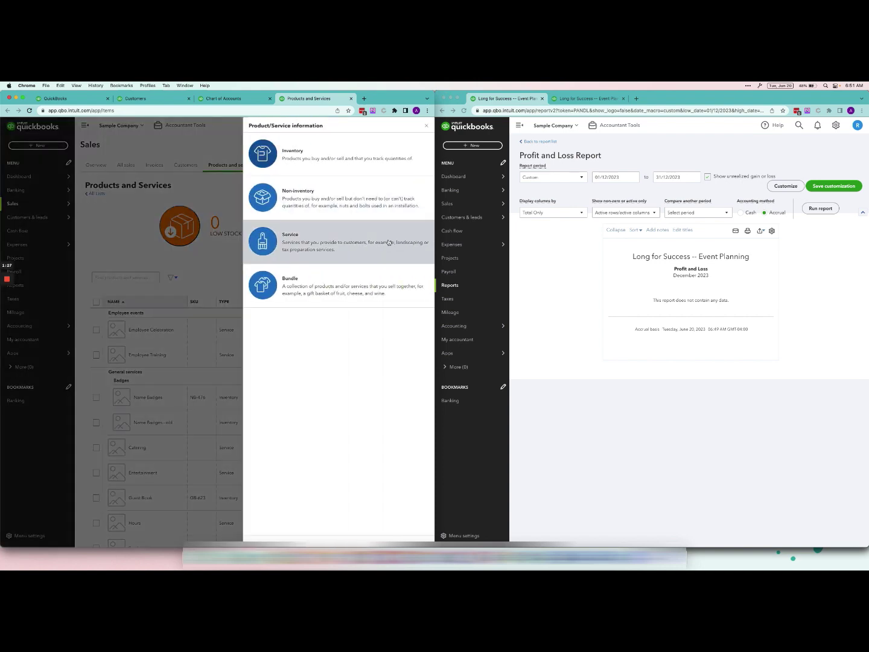
click(388, 241)
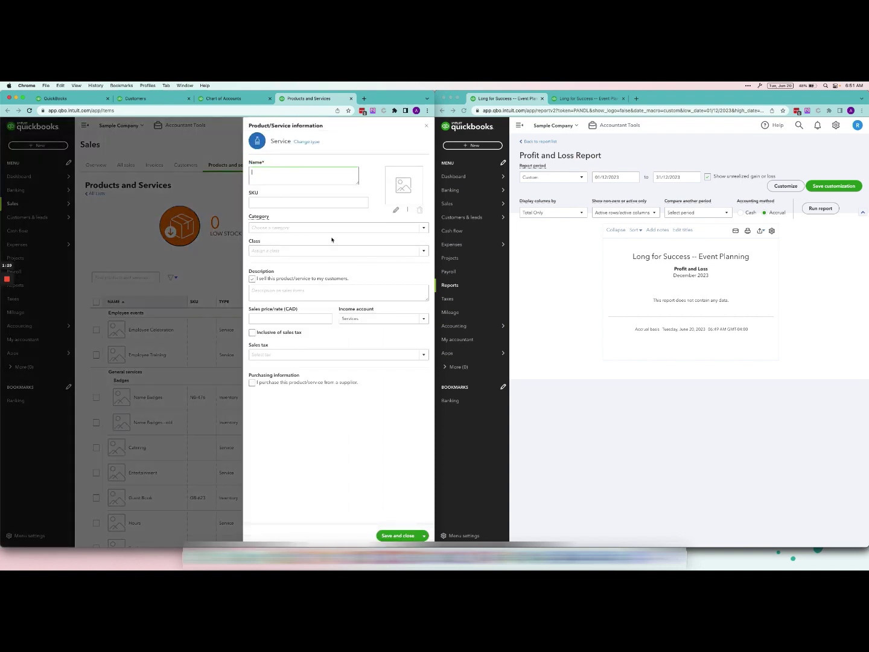
text(Custom)
text(er Deposits)
Step: Map the item to the Customer Deposits account, tax-inclusive, Out of Scope sales tax, and save it
click(351, 319)
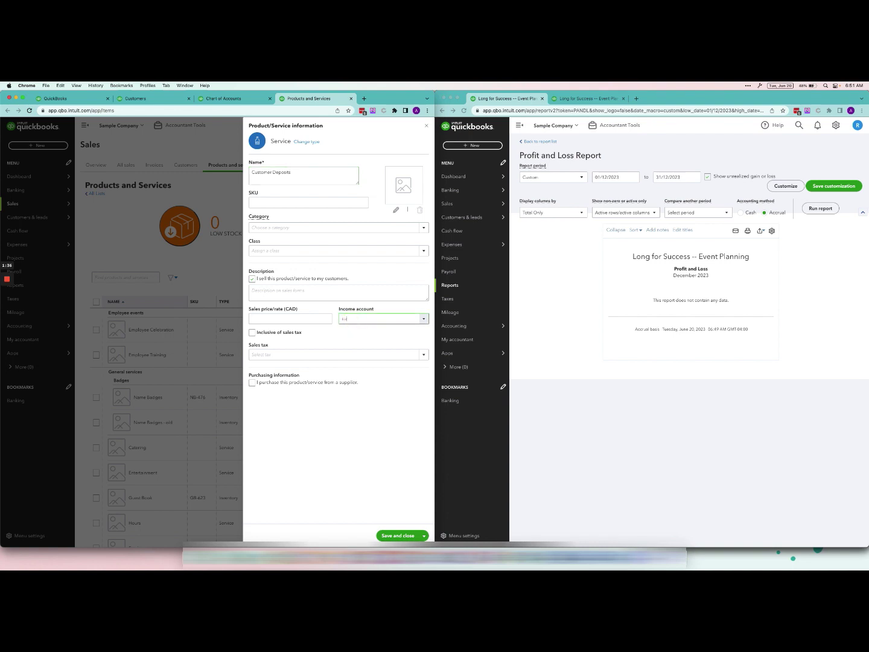
text(Customer Deposits)
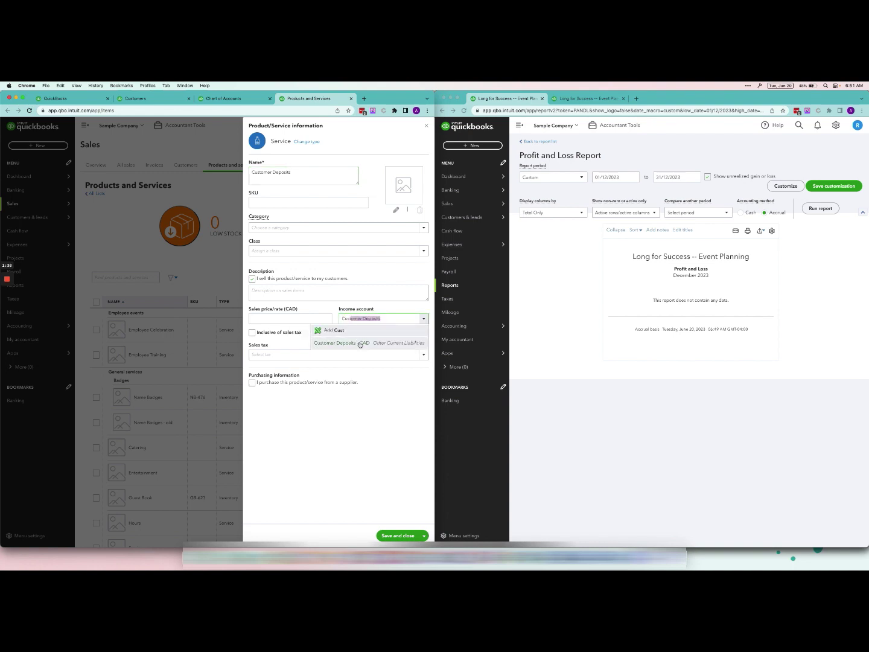
click(356, 343)
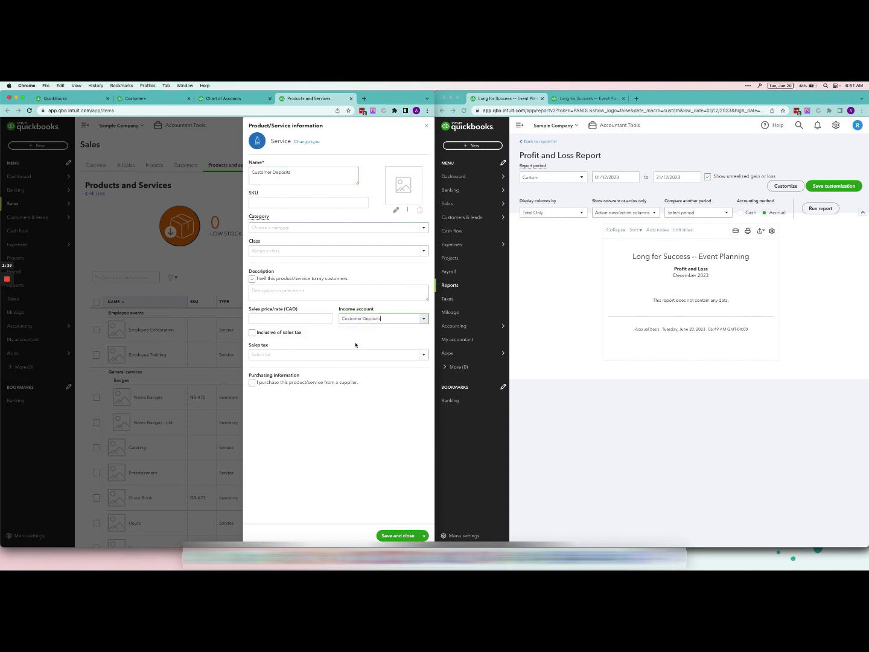
click(253, 333)
click(281, 355)
click(423, 356)
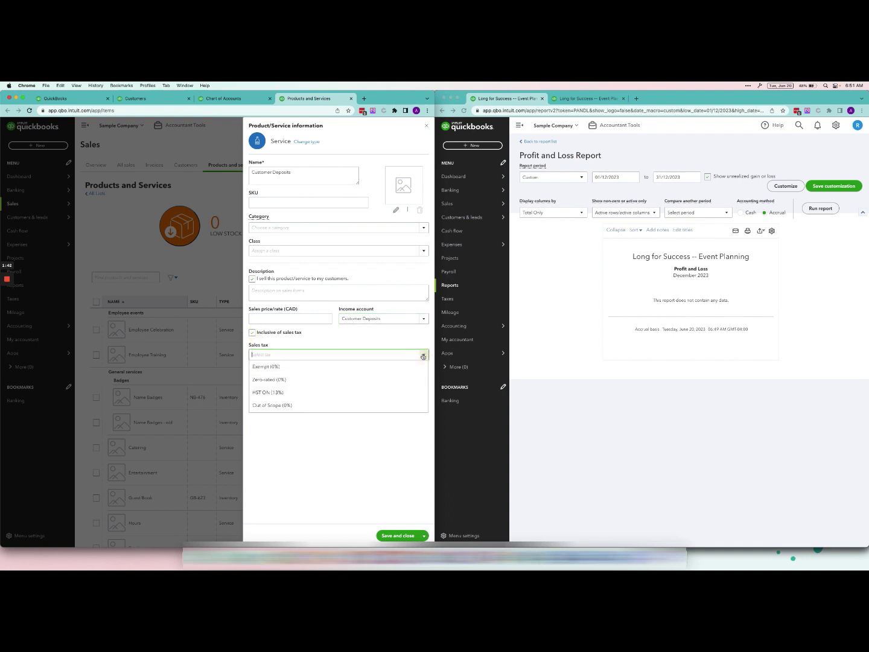
click(405, 403)
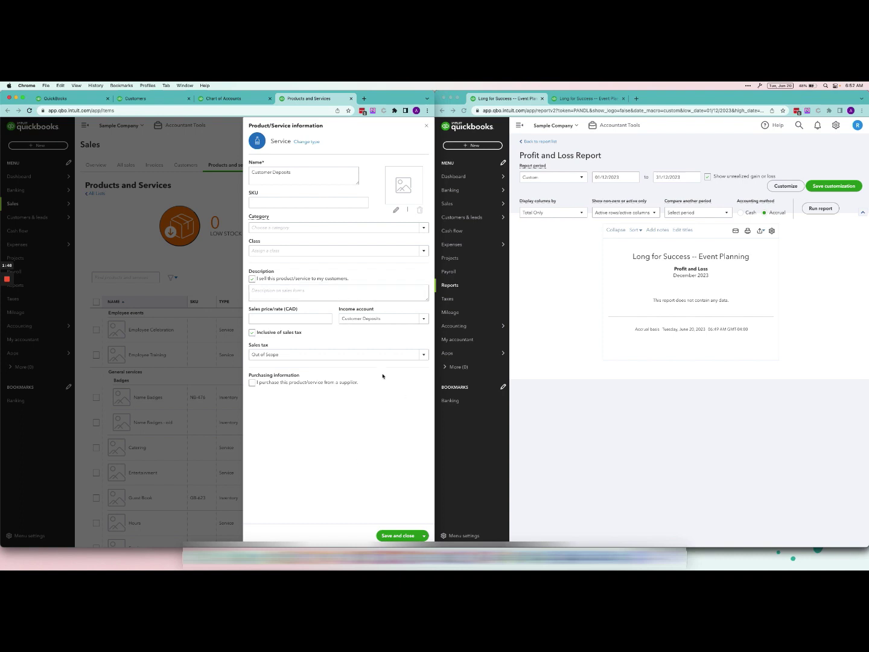
click(404, 534)
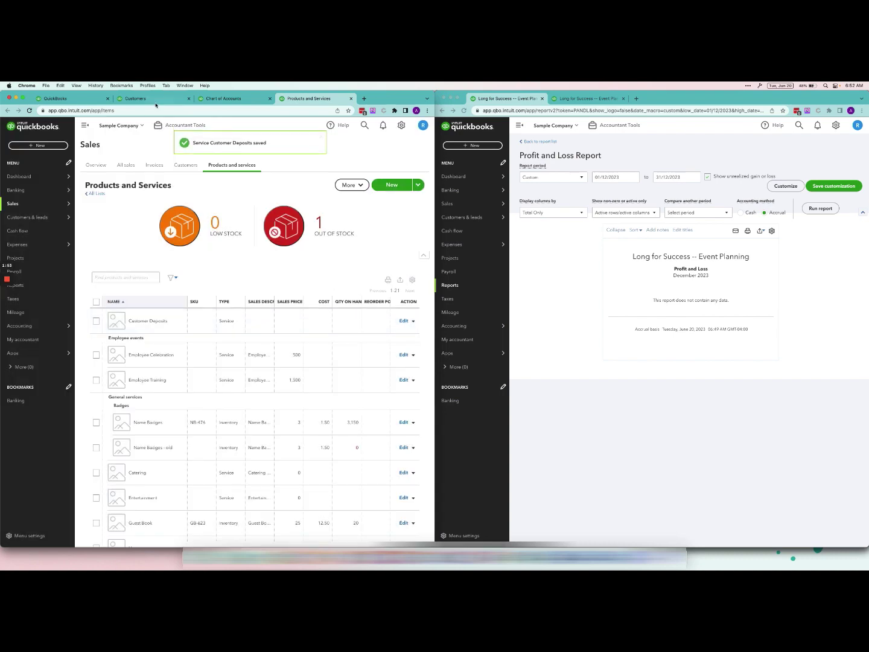
Step: Save a new customer with first name General and last name Customer
click(145, 99)
click(383, 186)
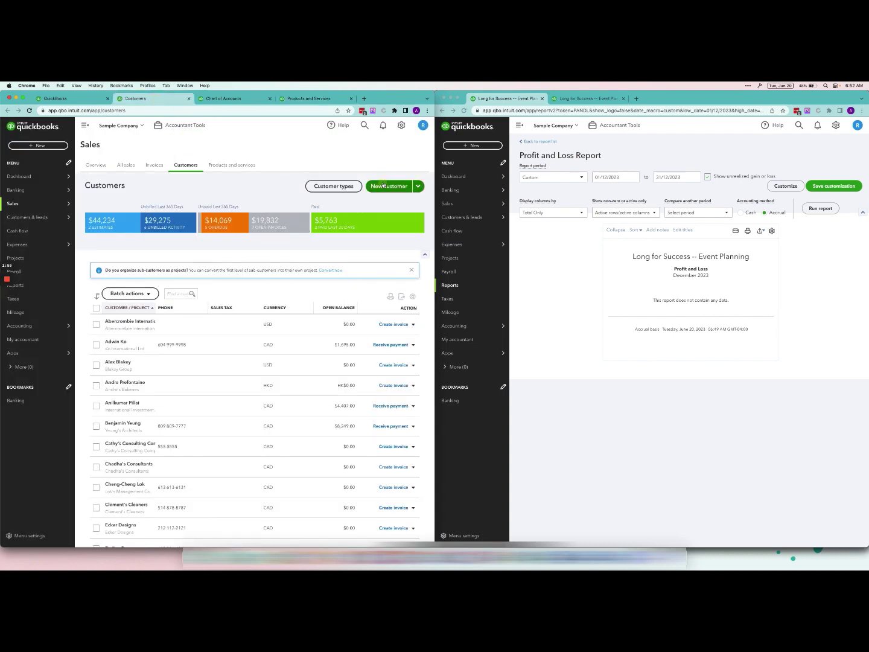
click(270, 206)
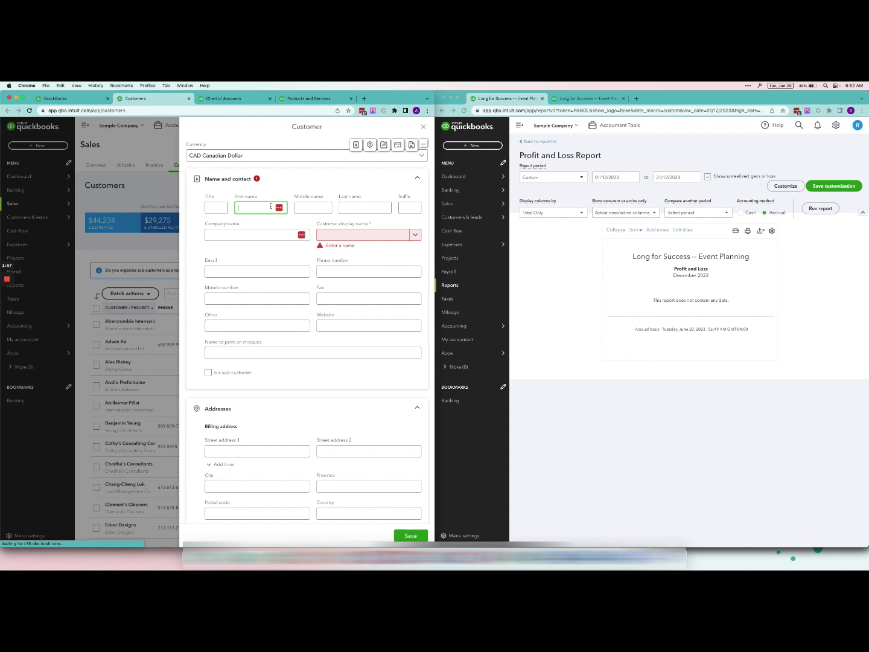
text(General)
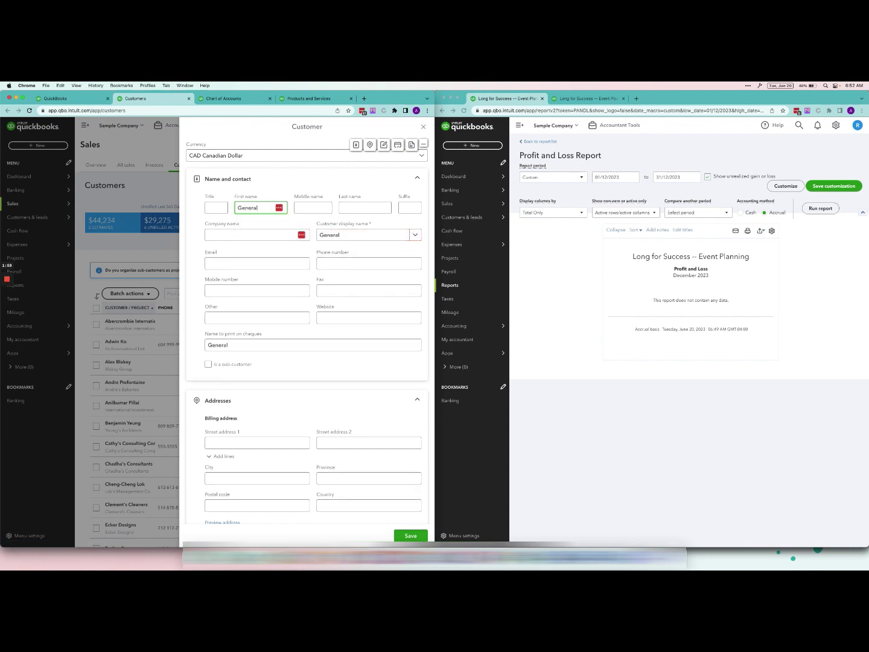
key(Tab)
key(Tab)
text(Cs)
key(BackSpace)
text(u)
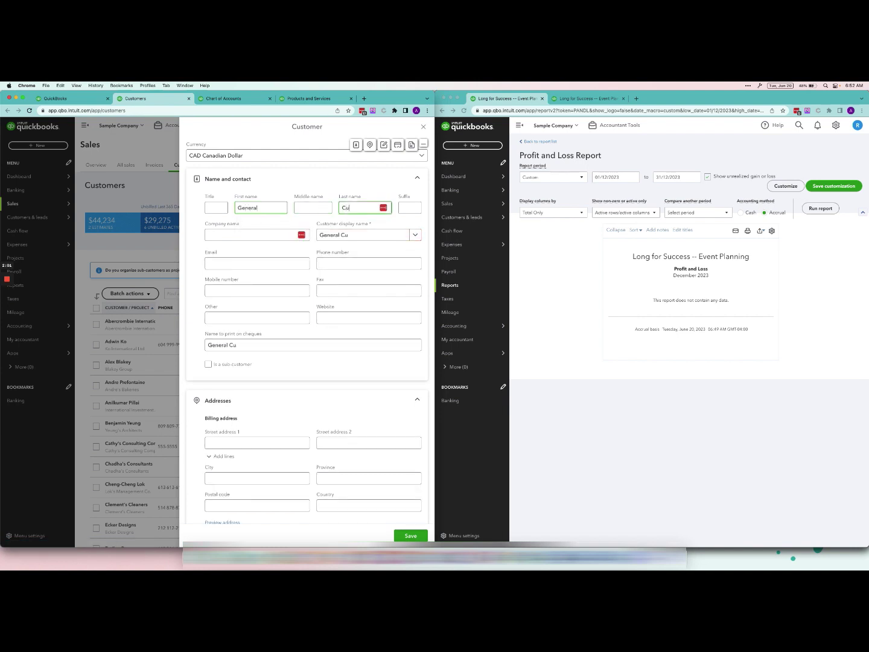
text(stomer)
click(410, 536)
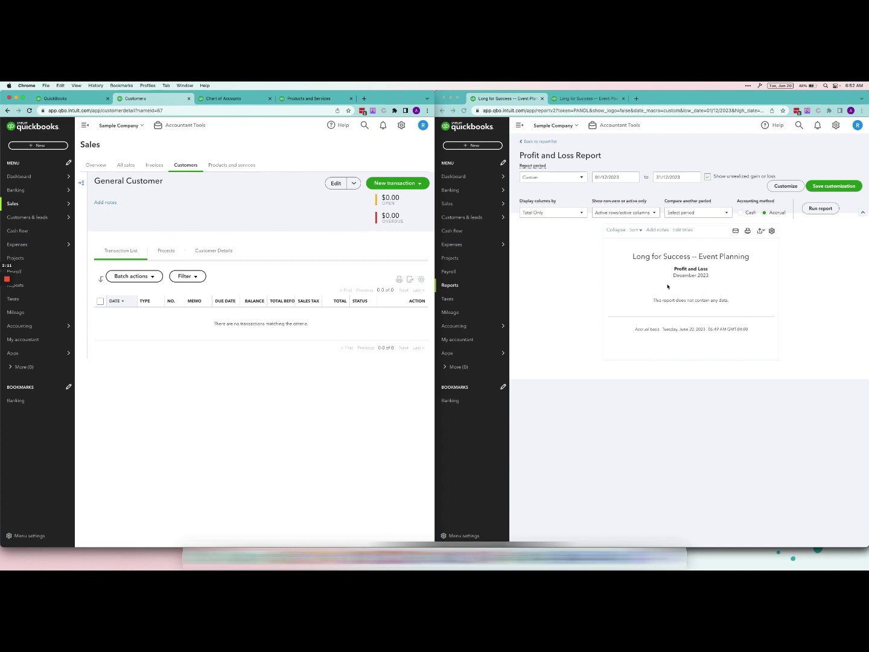
click(601, 102)
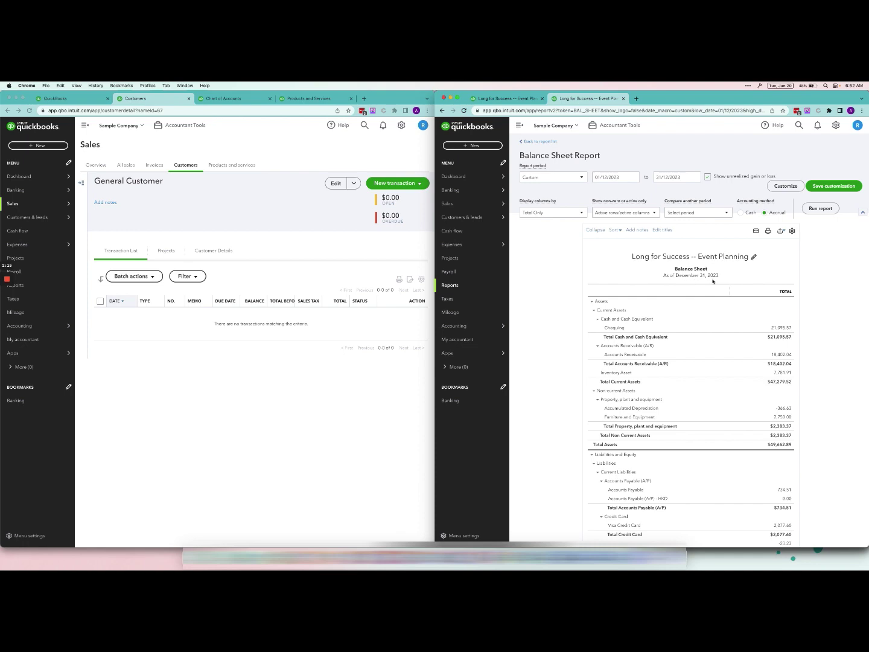
scroll(664, 266, down, 1)
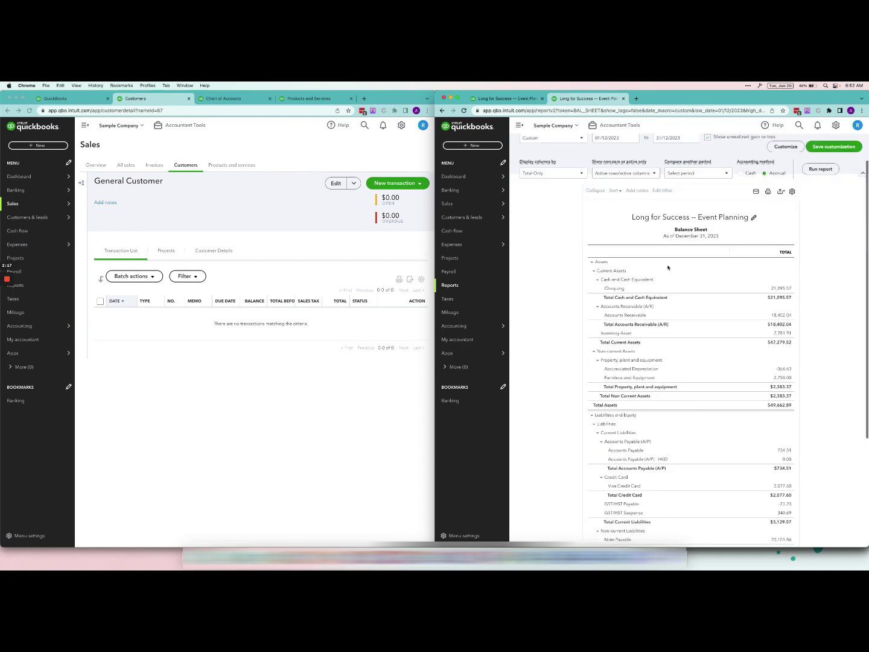
scroll(596, 248, down, 4)
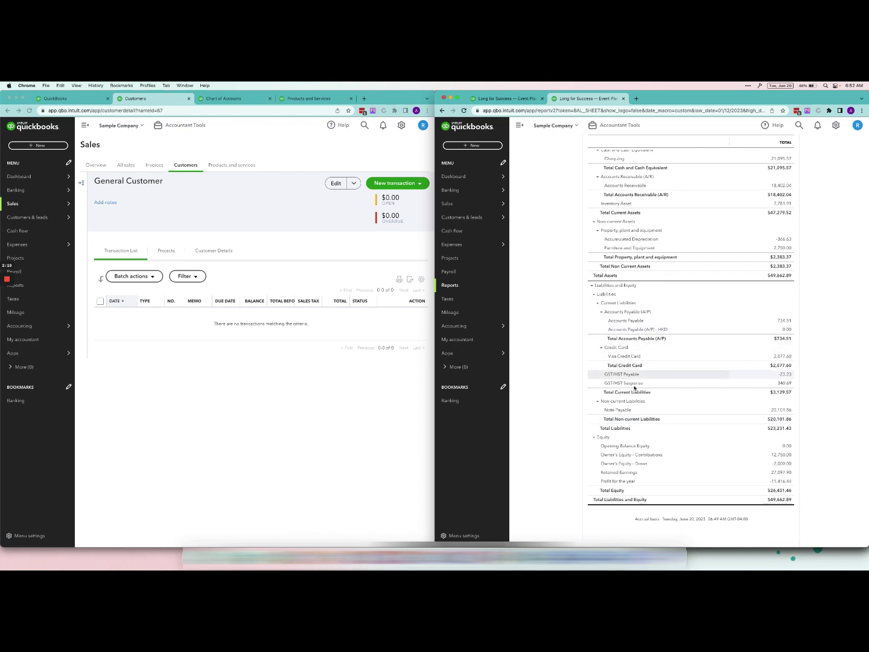
scroll(634, 393, up, 2)
scroll(694, 326, up, 1)
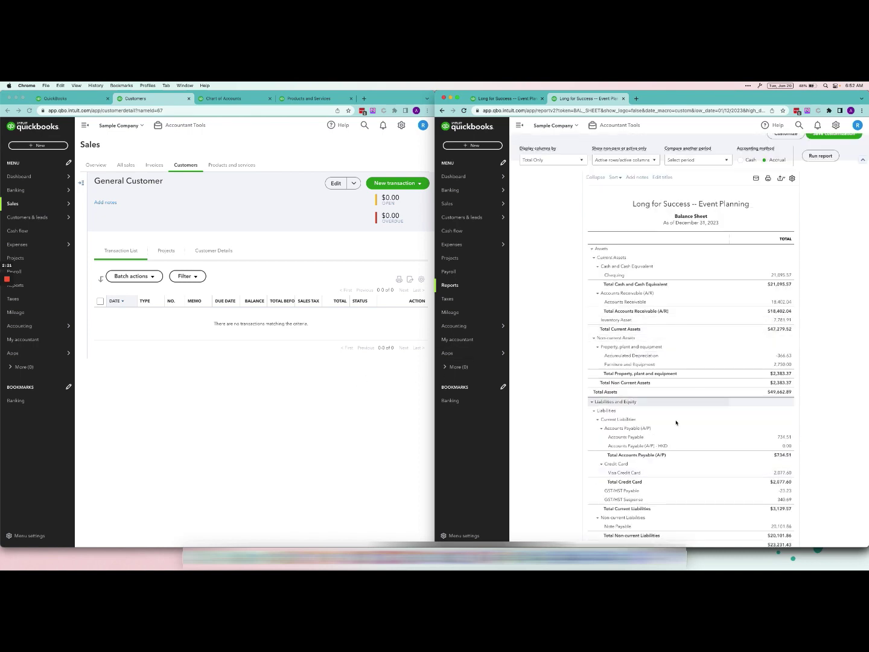
click(502, 99)
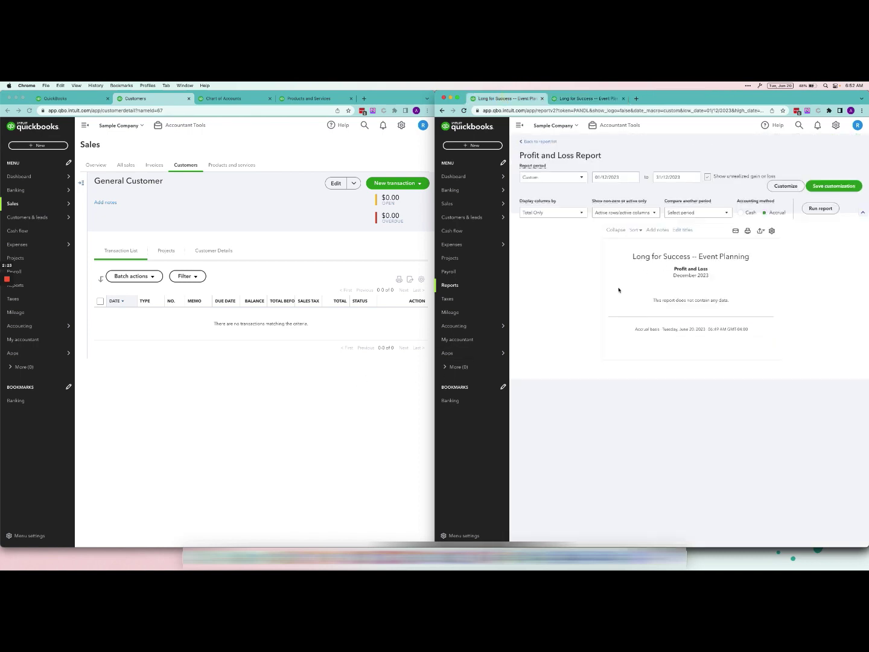
click(369, 347)
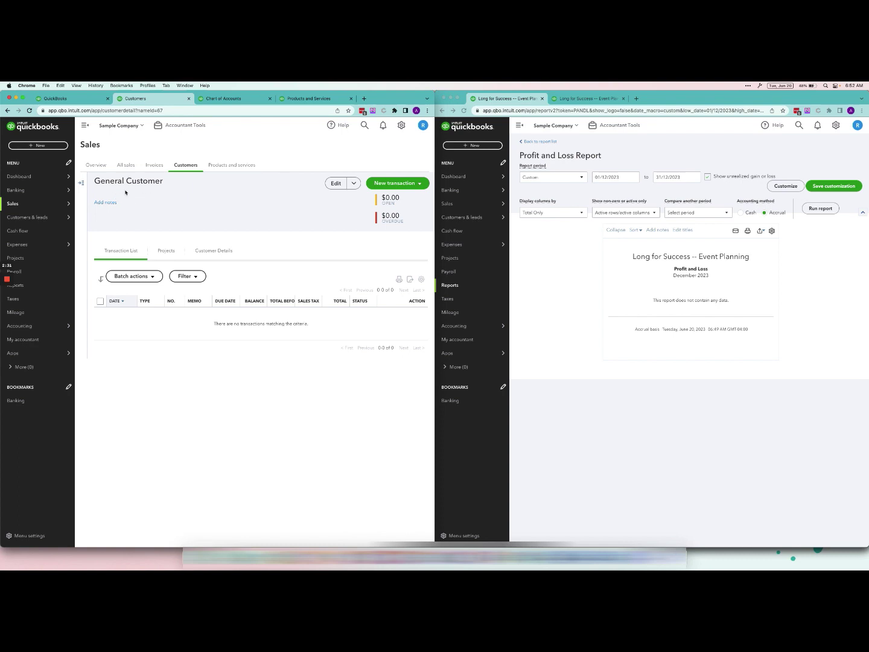
Step: Save an invoice for General Customer with a $5,000 Customer Deposits line
click(416, 185)
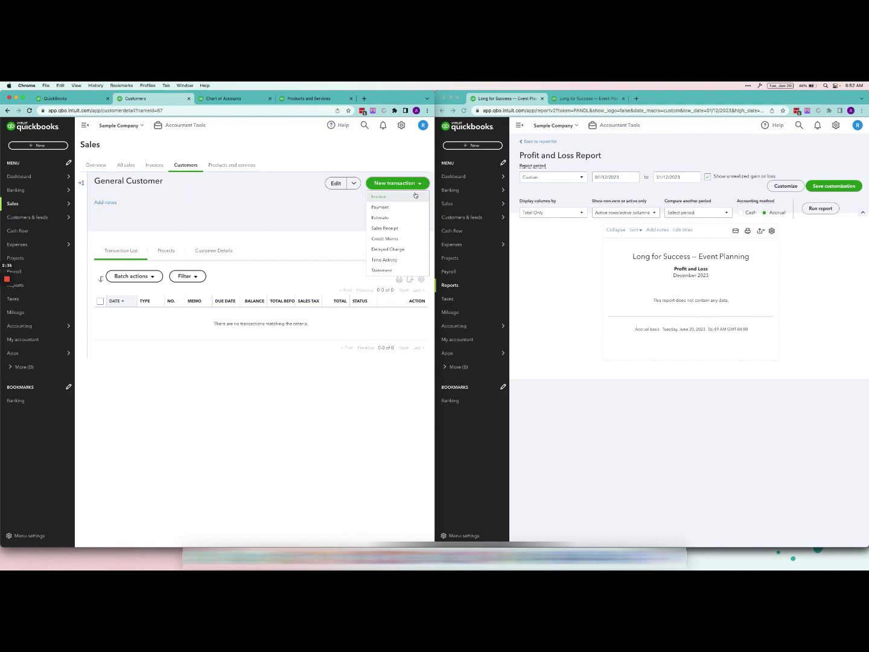
click(416, 195)
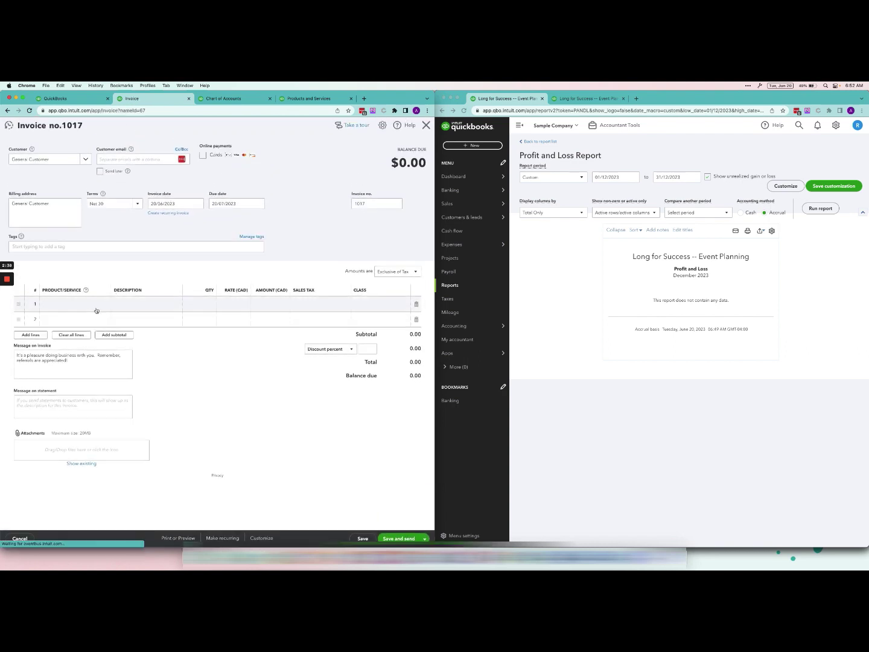
click(96, 311)
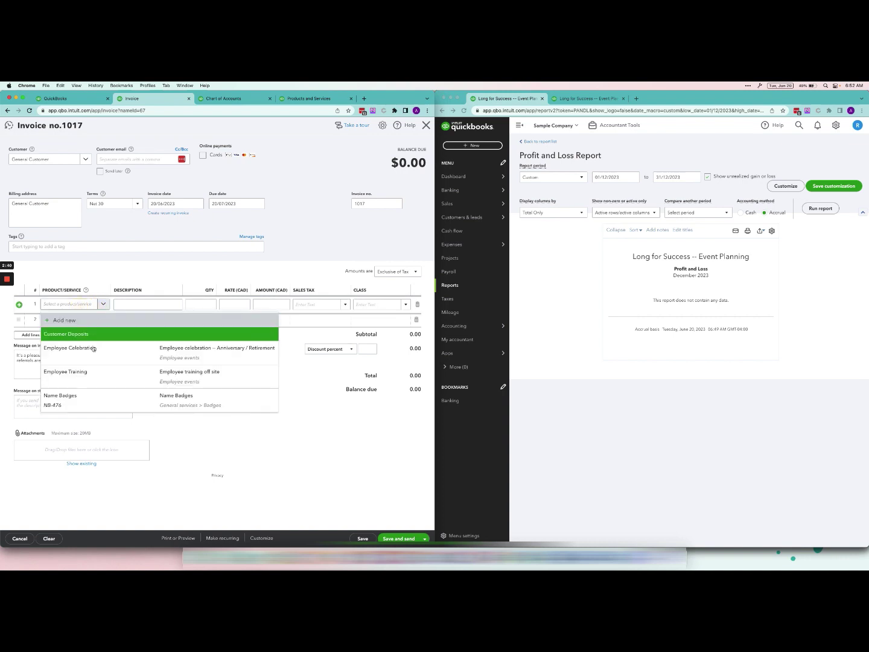
click(121, 334)
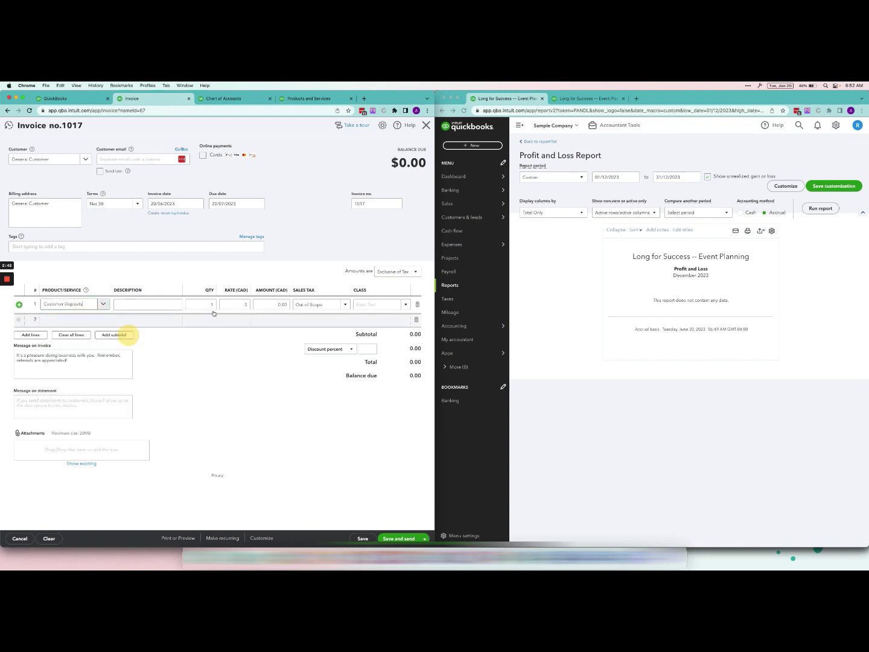
click(264, 305)
text(5000)
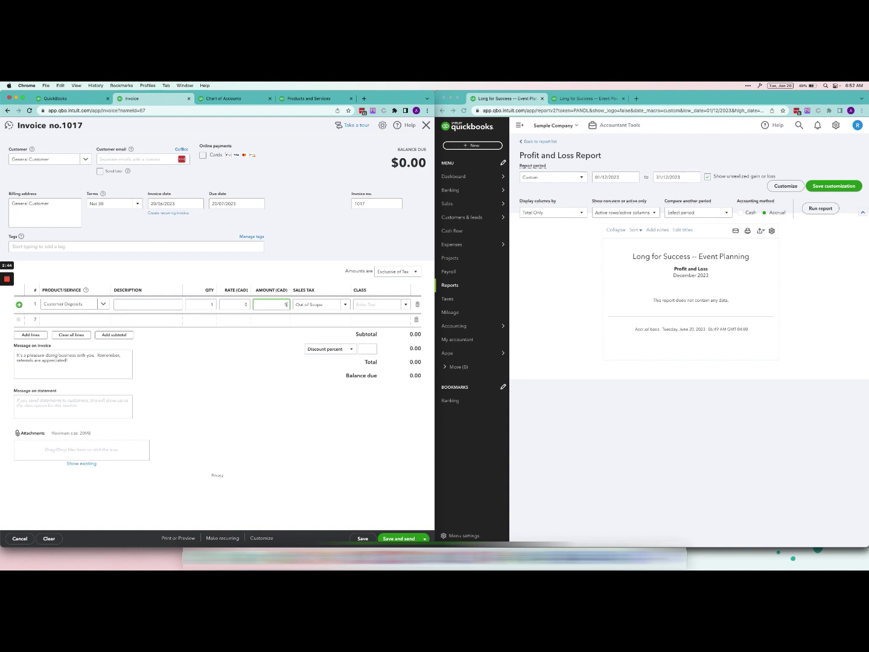
key(Tab)
click(265, 362)
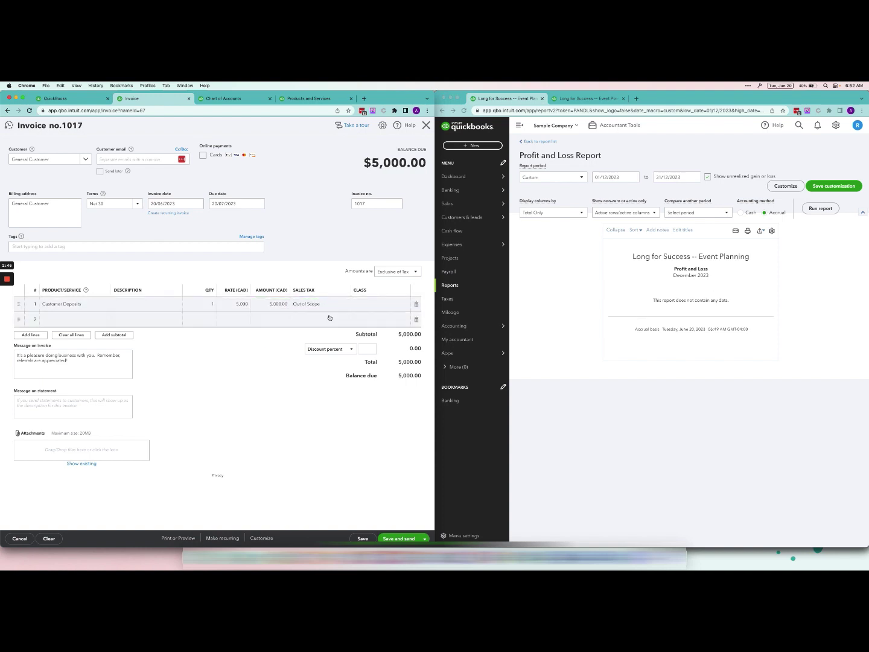
click(362, 538)
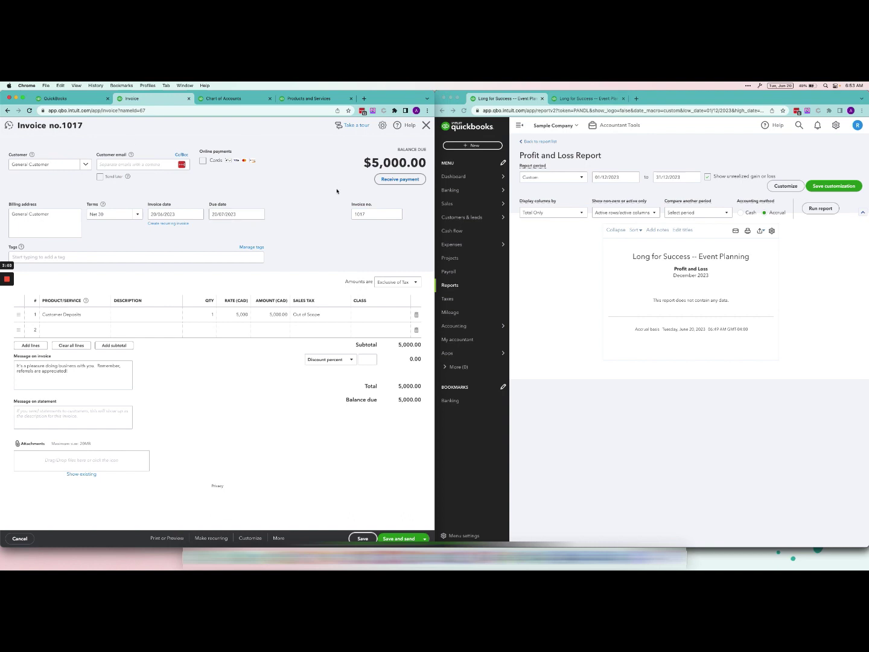
Step: Rerun the Balance Sheet report to show the new Customer Deposits liability
click(603, 104)
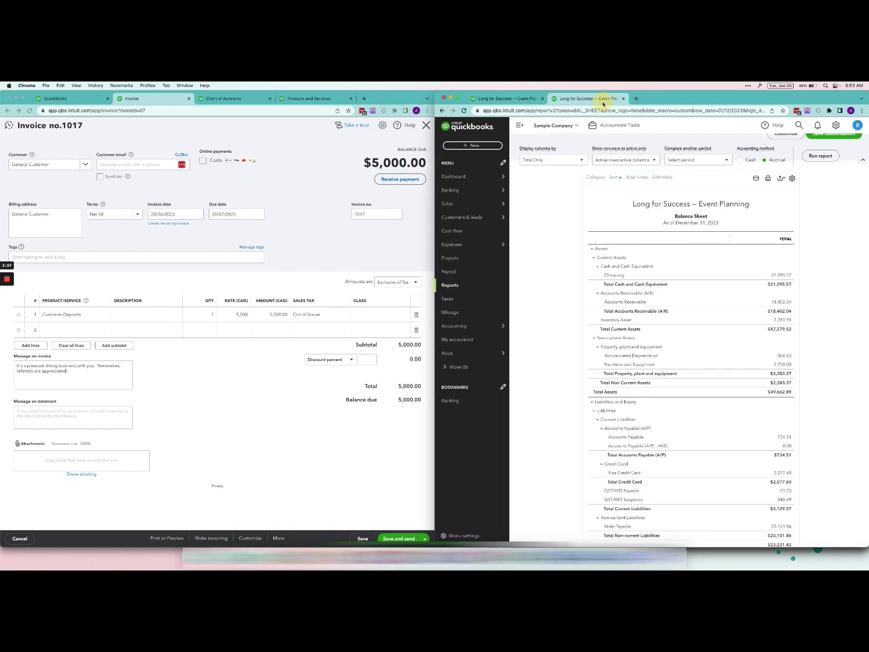
scroll(731, 318, down, 10)
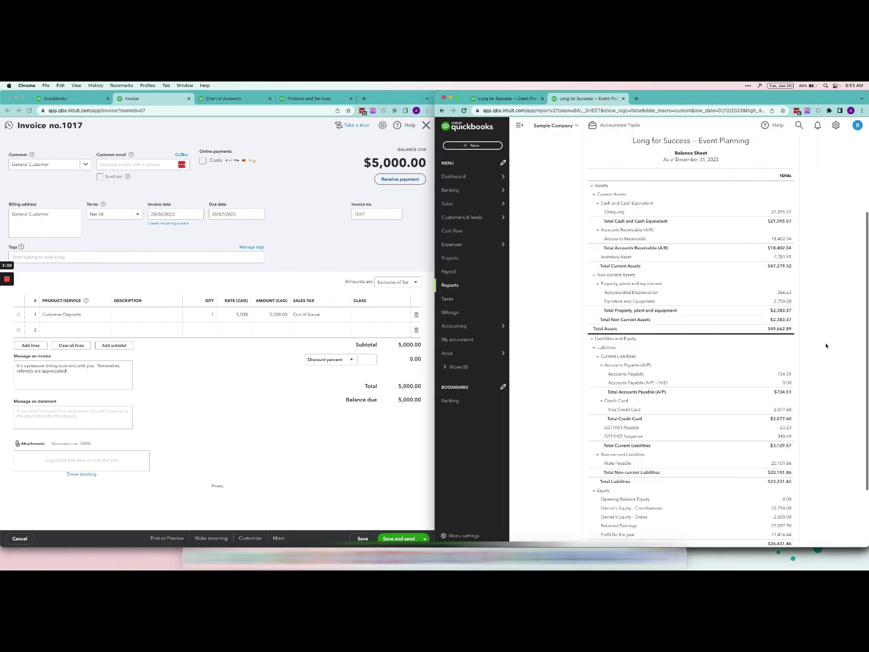
scroll(827, 345, up, 3)
click(822, 207)
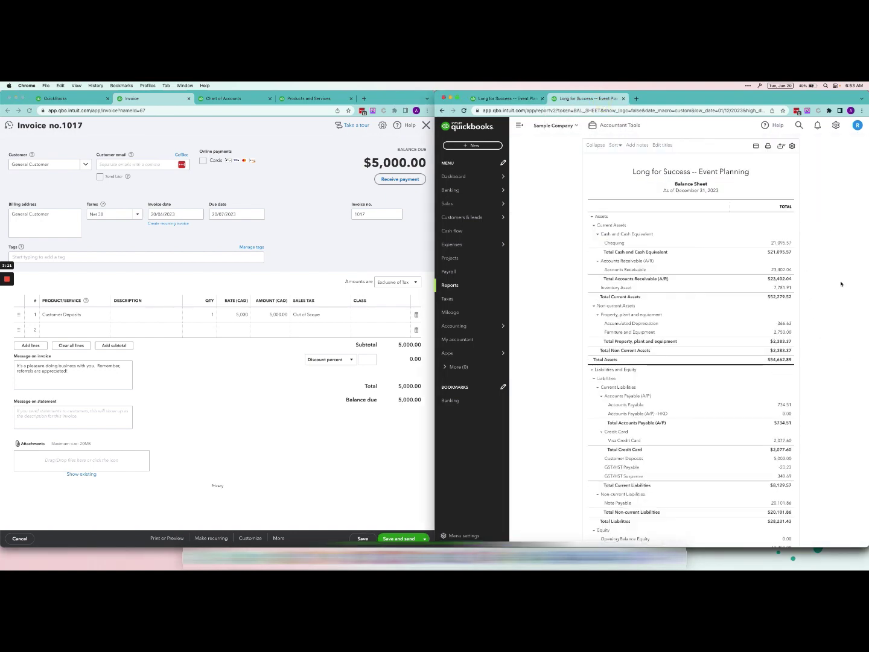
Step: Set invoice 1017's date to 1 December 2023, save it, and review the Balance Sheet
click(201, 216)
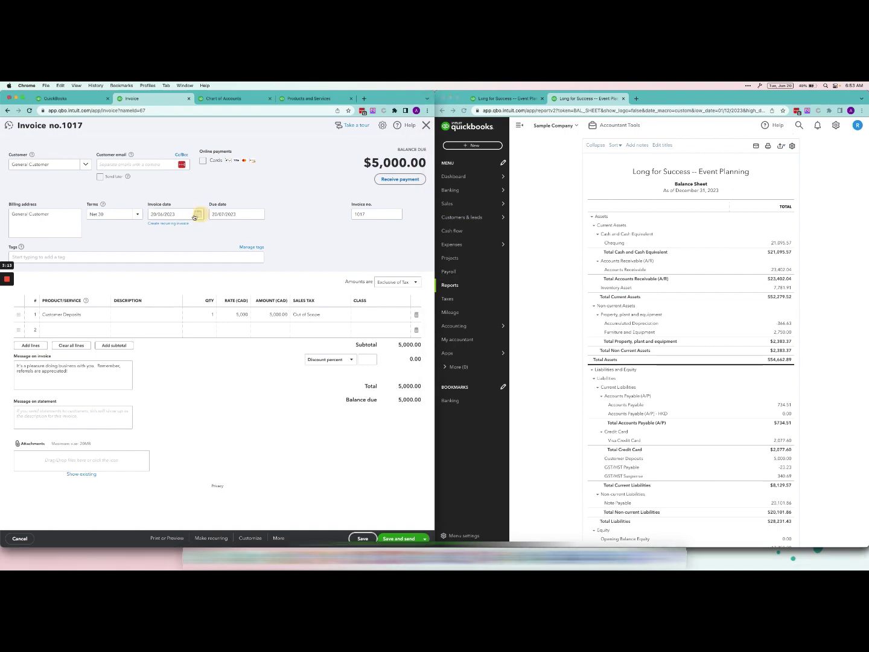
click(210, 232)
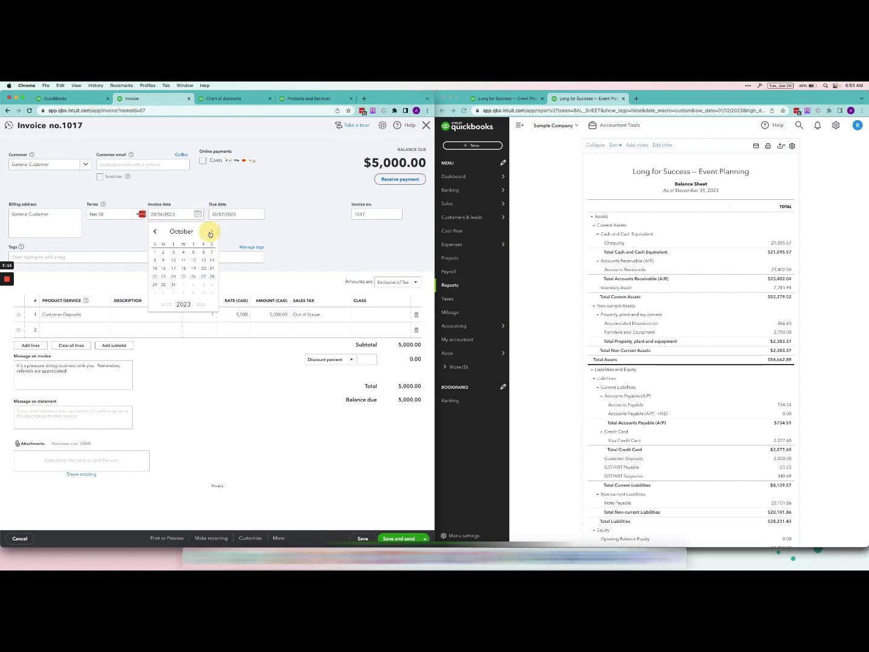
click(211, 232)
click(210, 232)
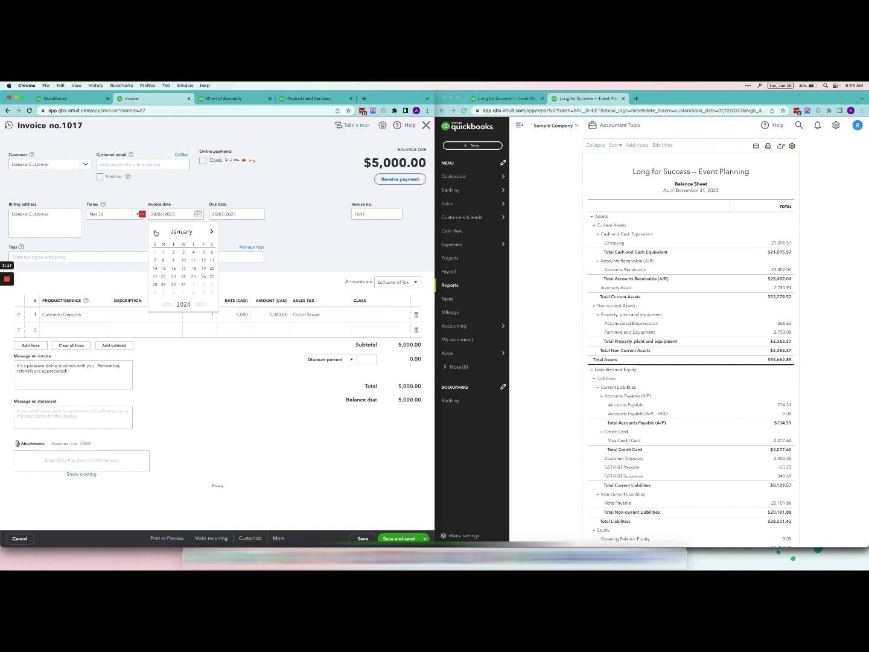
click(155, 230)
click(203, 253)
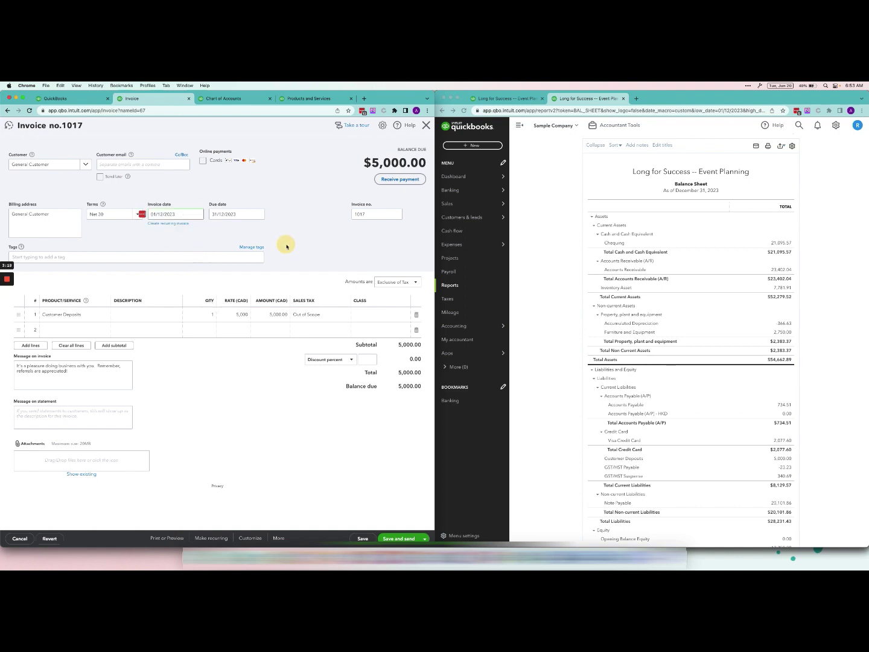
click(361, 538)
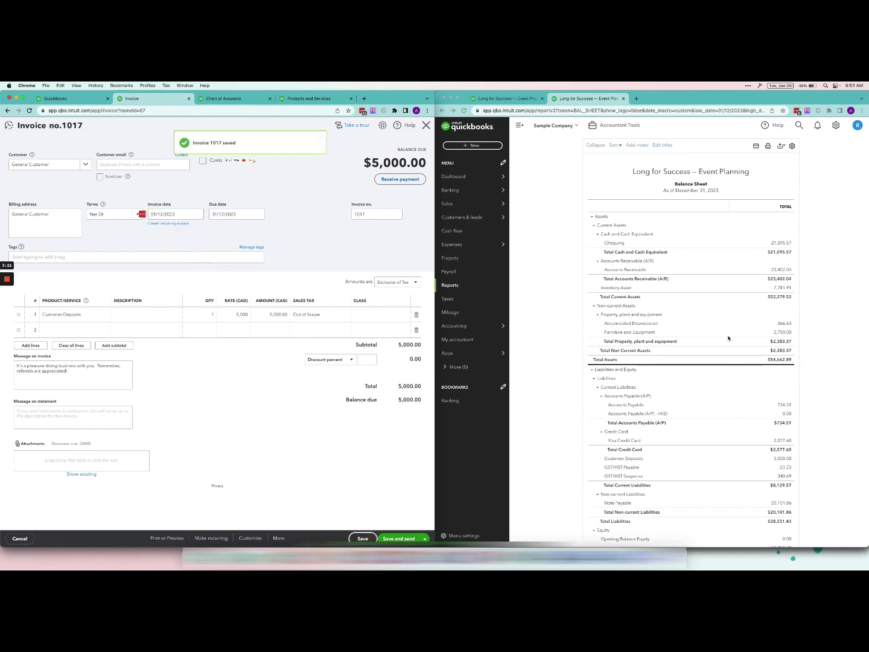
scroll(729, 339, down, 5)
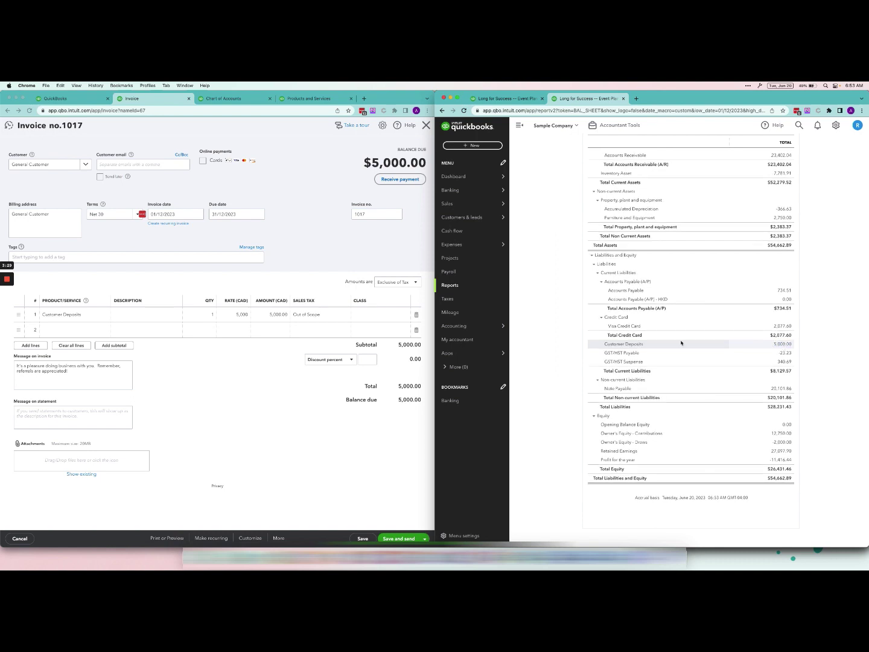
scroll(754, 242, up, 3)
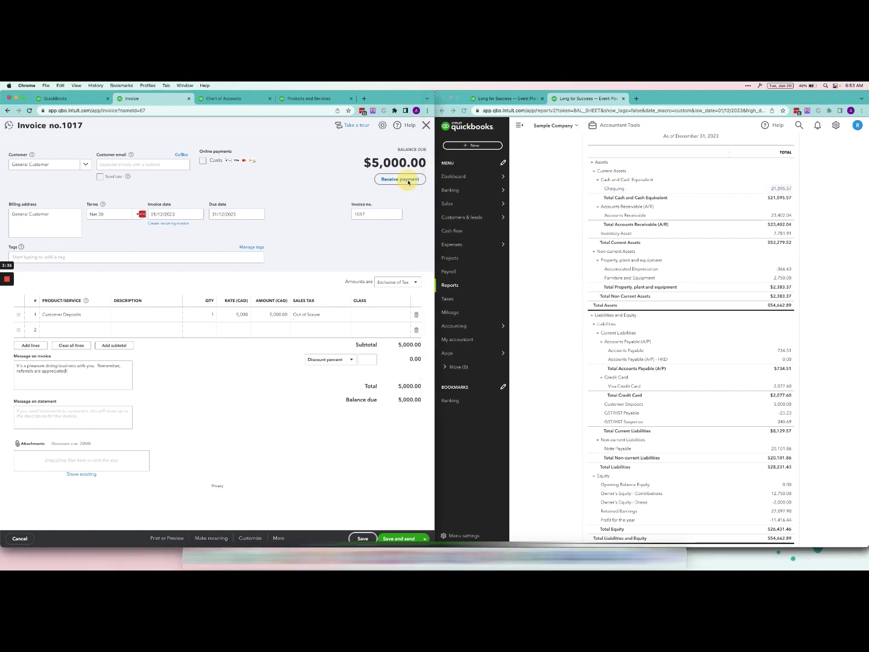
Step: Receive General Customer's $5,000 payment dated 31/12/2023 and save and close
click(400, 178)
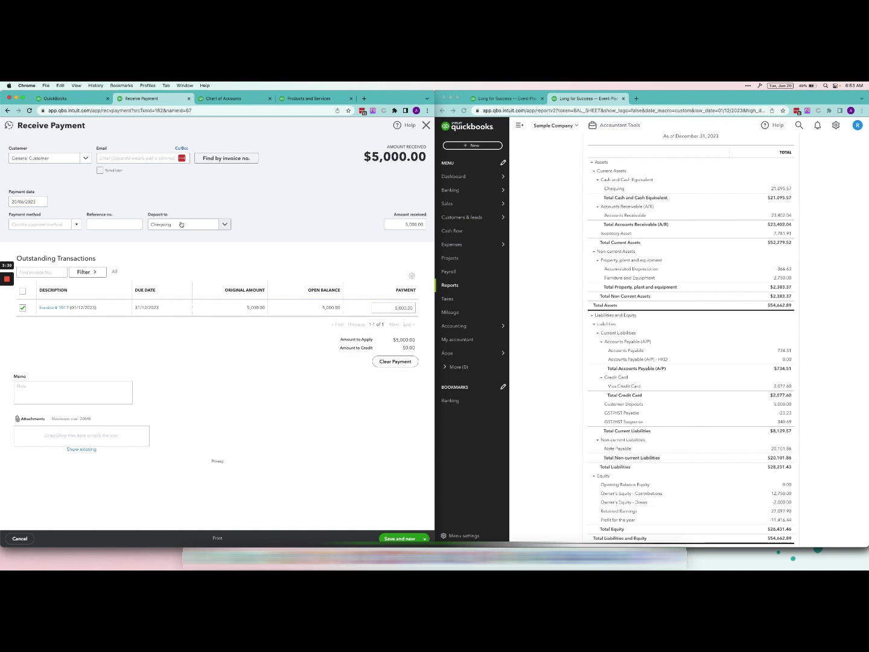
click(36, 201)
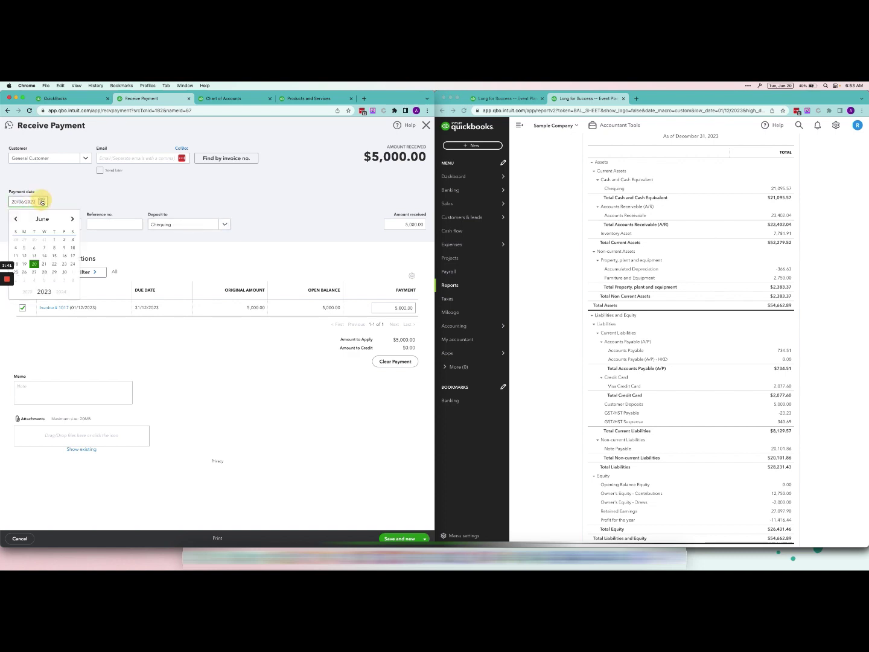
click(72, 221)
click(74, 220)
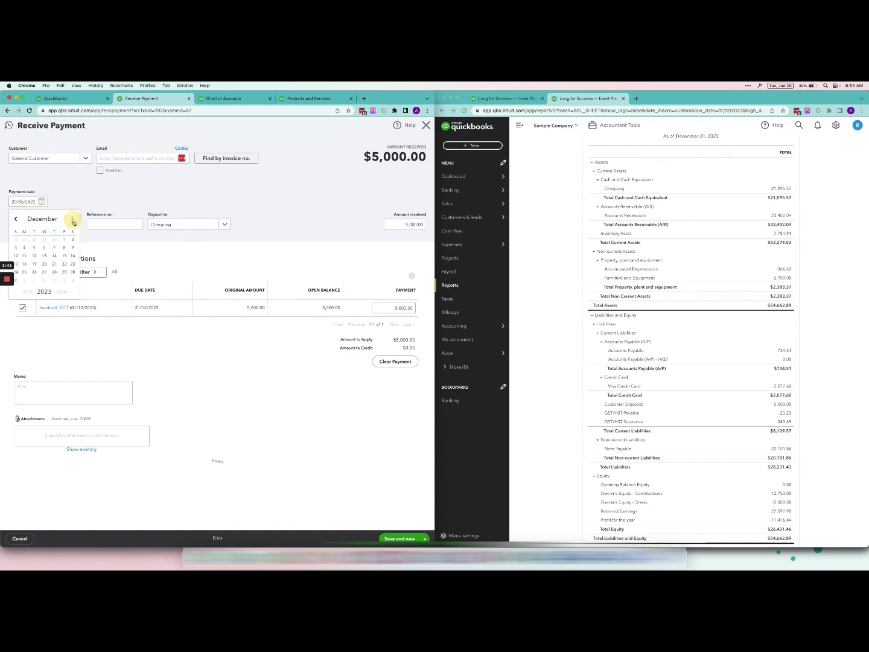
click(16, 281)
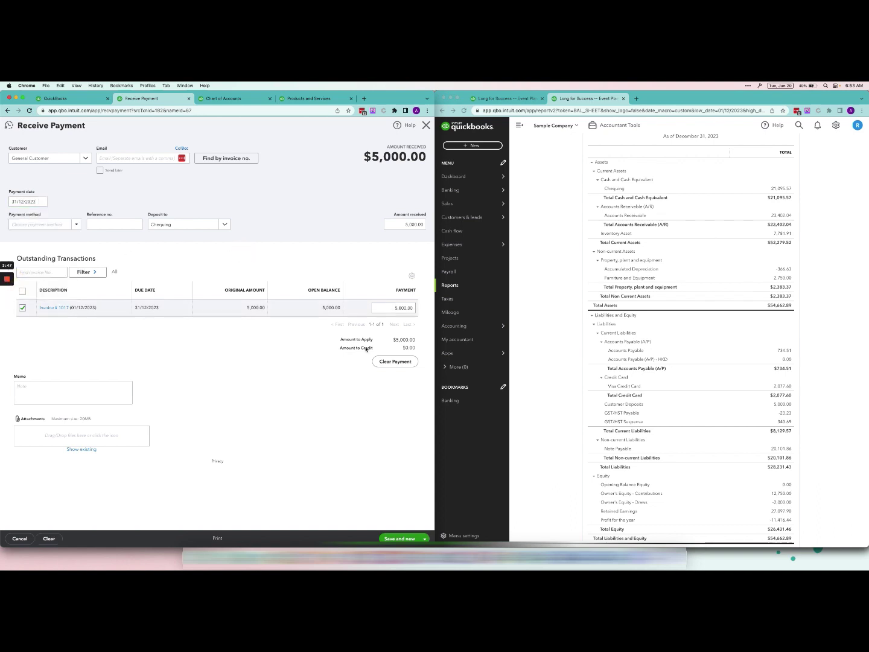
click(425, 538)
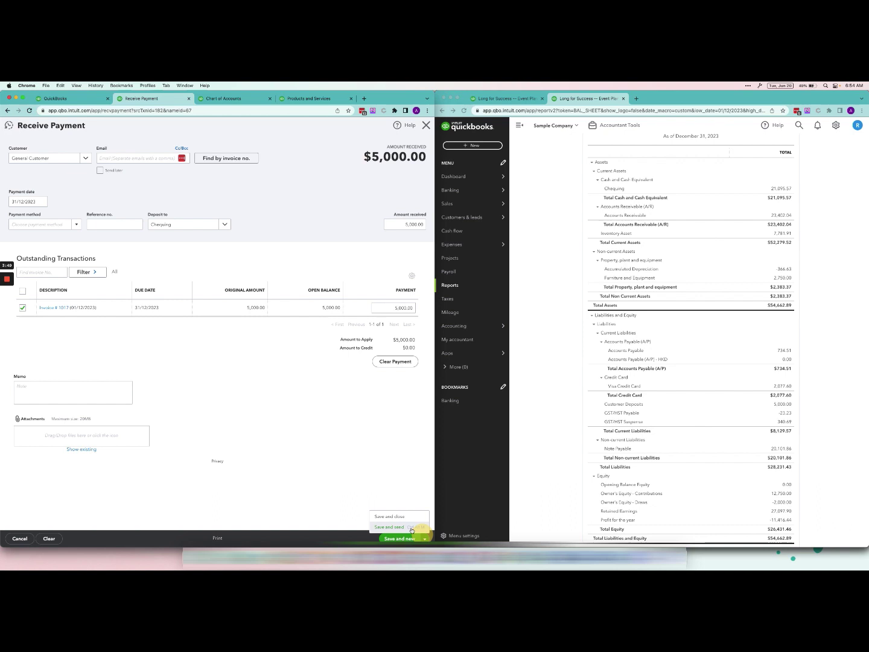
click(403, 514)
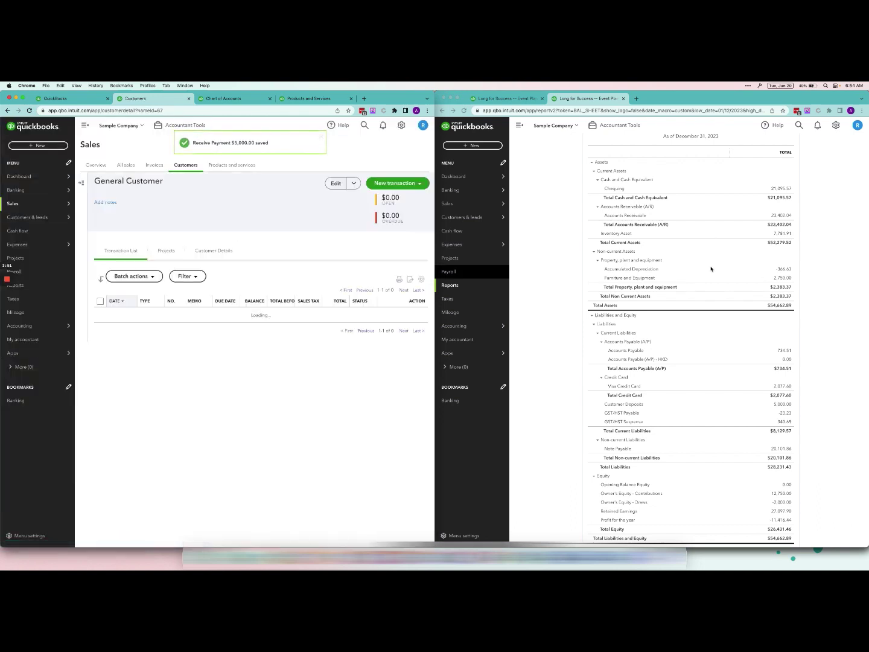
Step: Rerun the Balance Sheet to show Chequing at 26,095.57 and receivables at 18,402.04
click(778, 209)
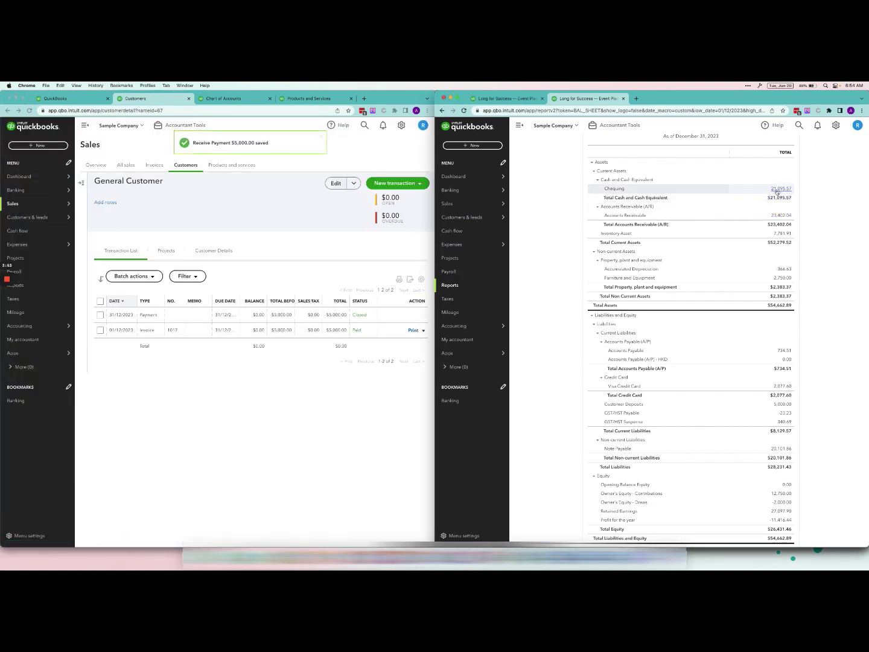
scroll(780, 193, up, 3)
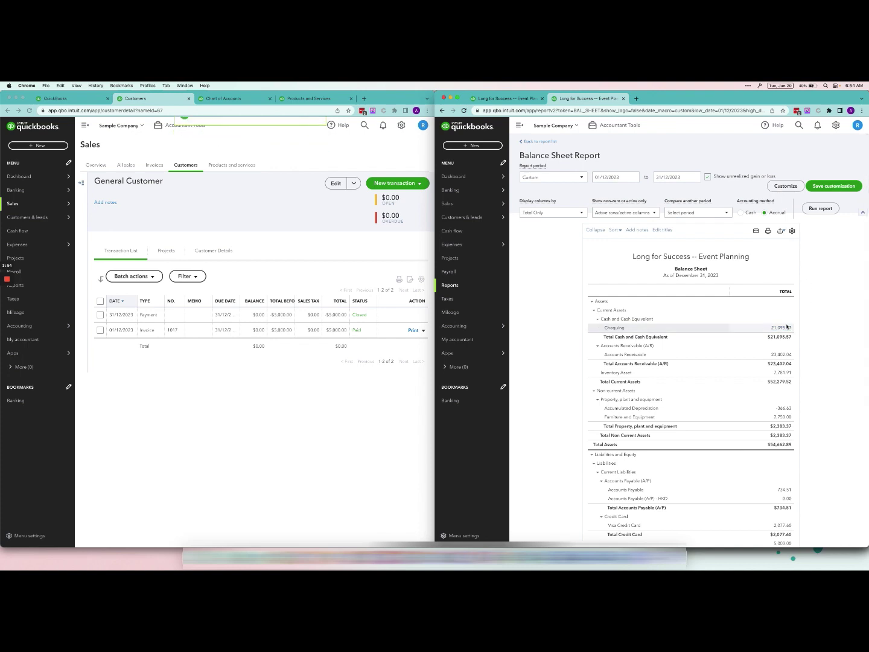
click(821, 209)
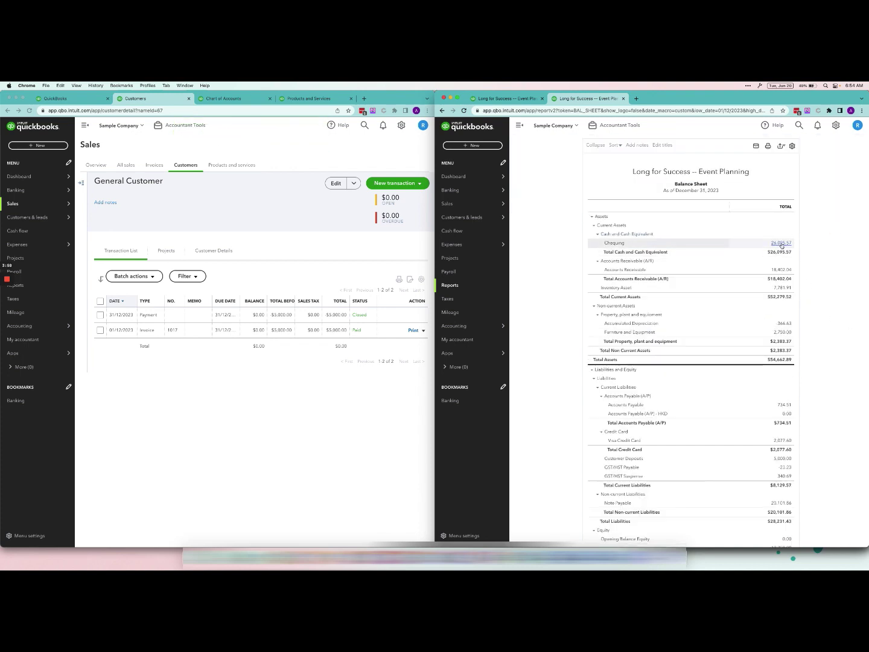
click(292, 390)
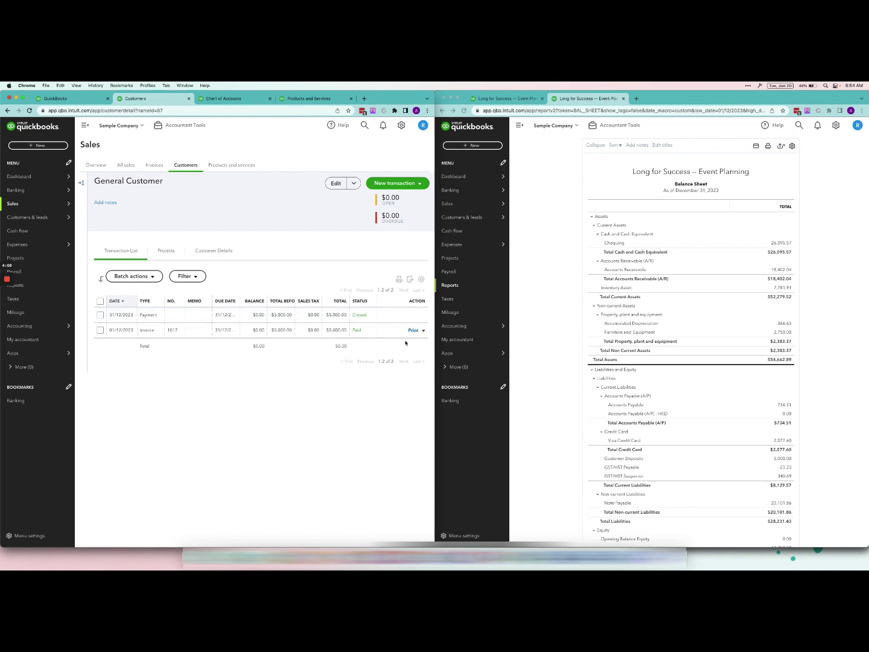
Step: Start a new invoice for General Customer with Employee Celebration on line 1
click(399, 188)
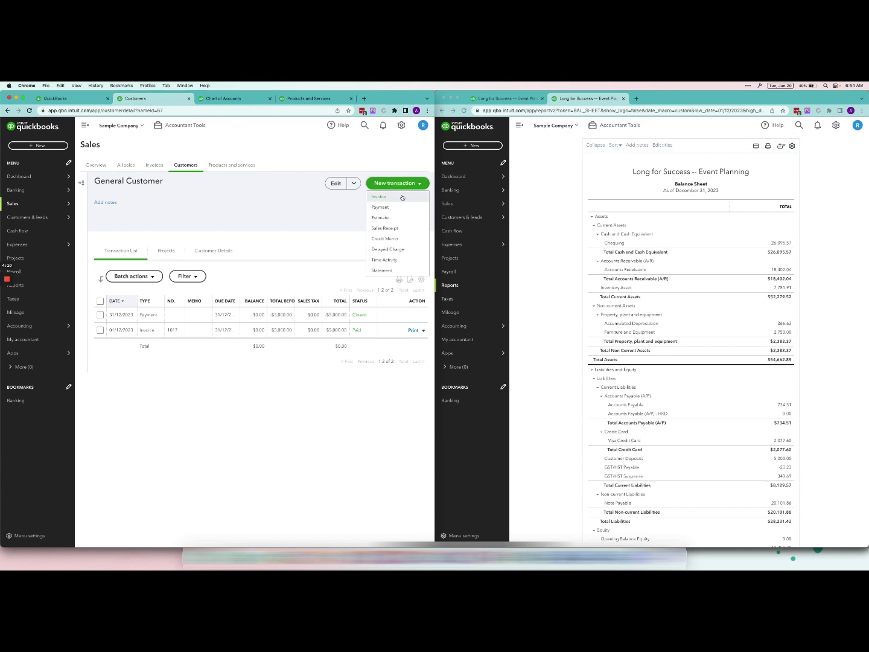
click(402, 197)
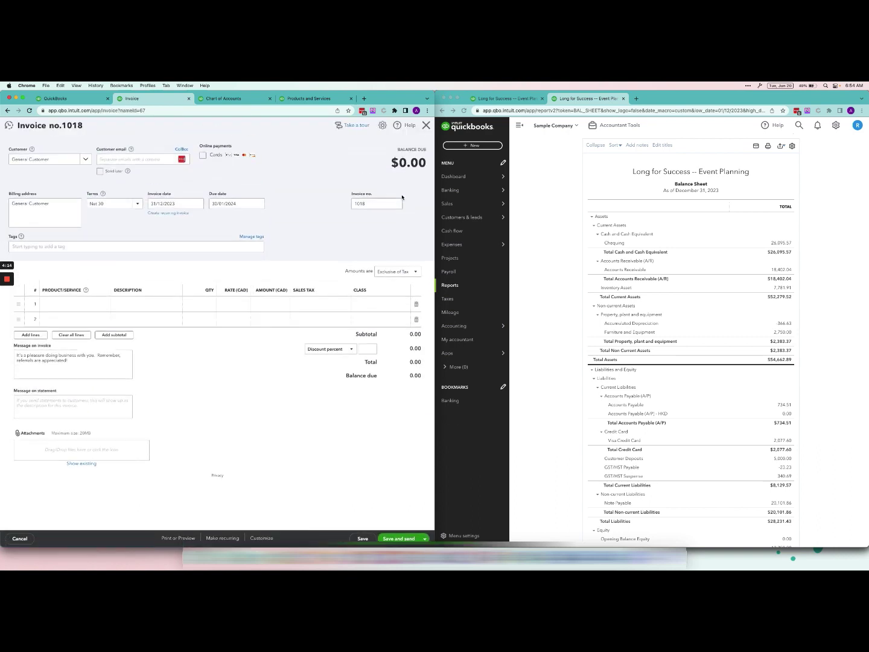
click(114, 311)
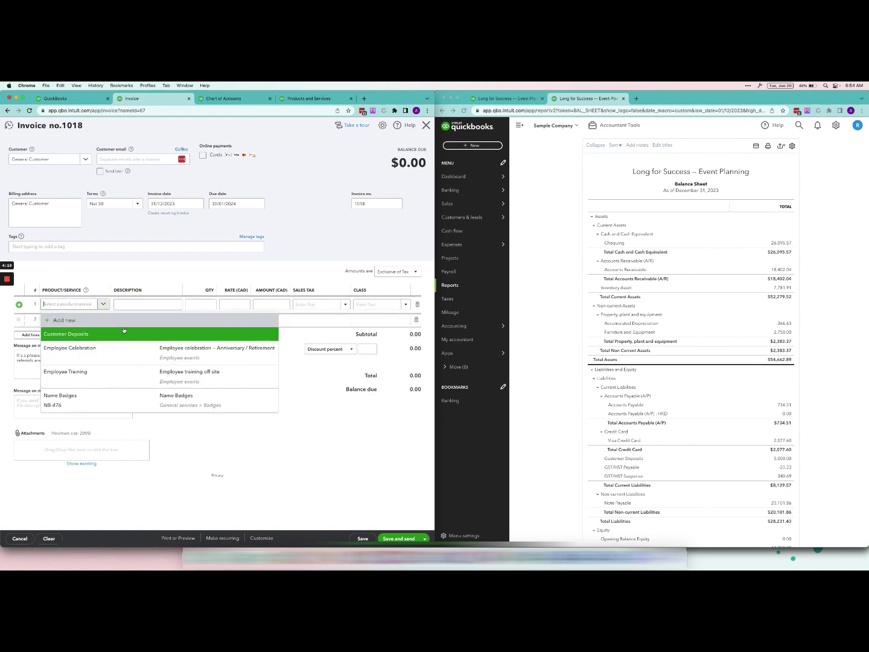
click(124, 330)
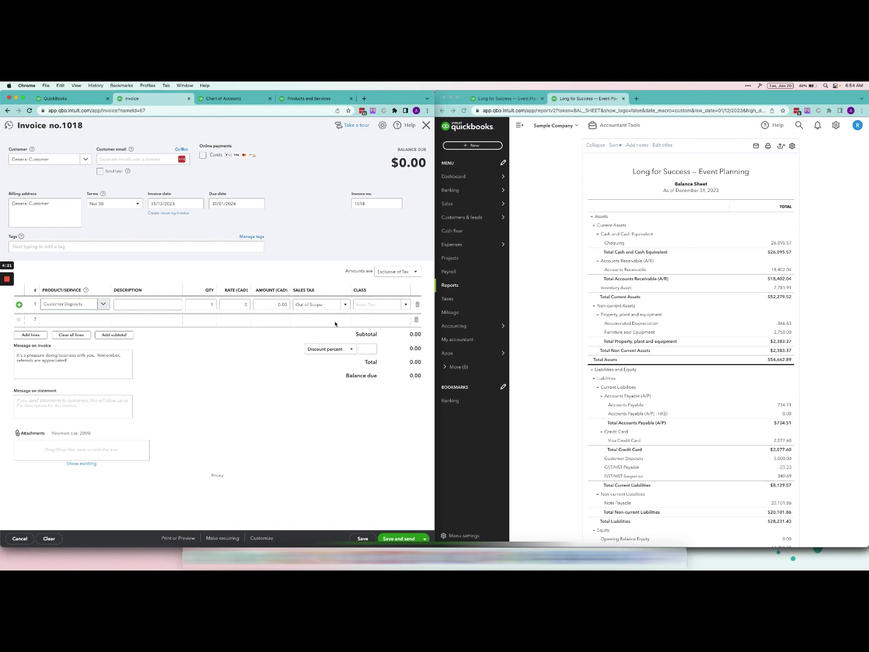
click(108, 309)
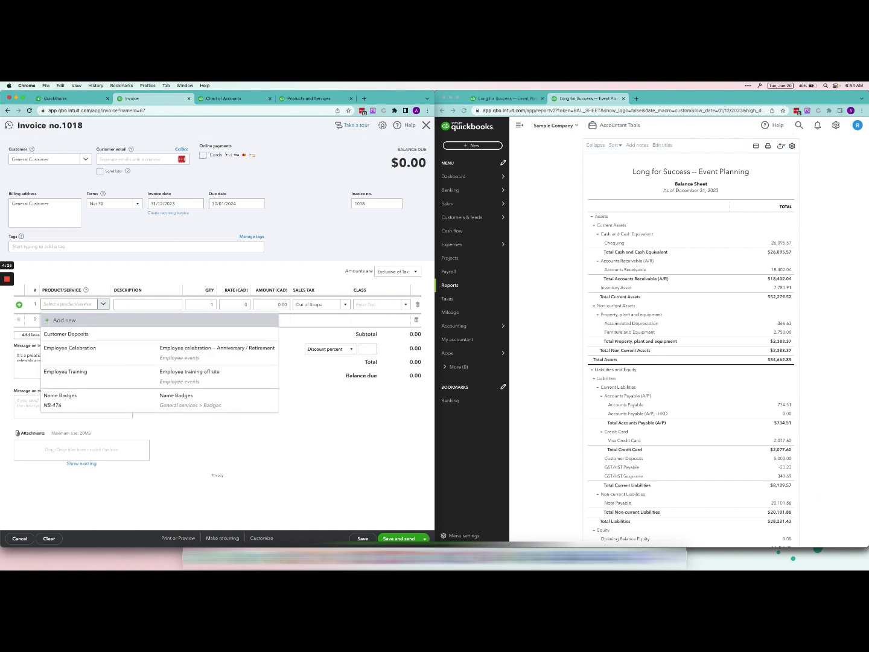
click(204, 351)
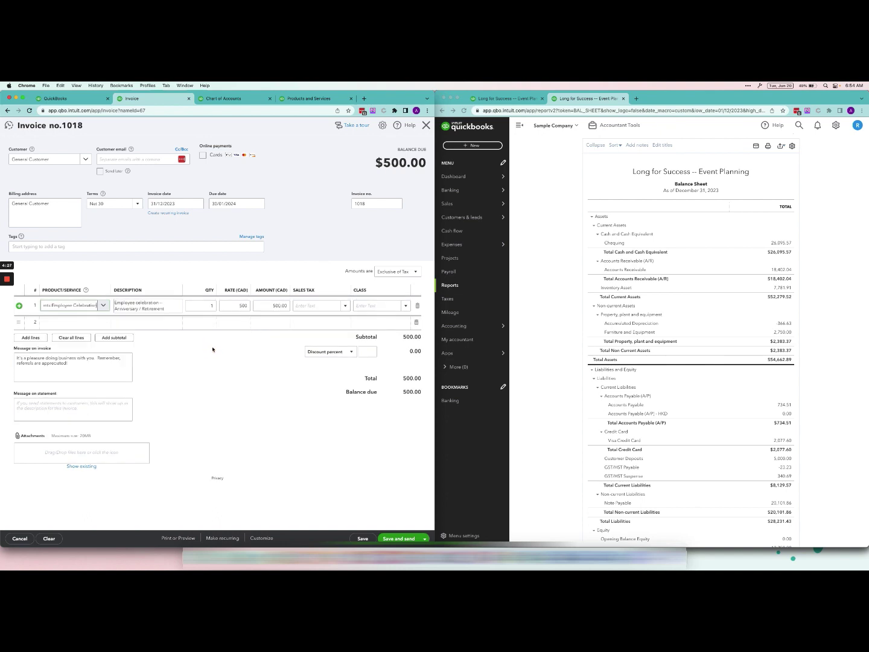
Step: Enter a 12,000.00 line amount with HST ON tax and save invoice 1018
click(257, 304)
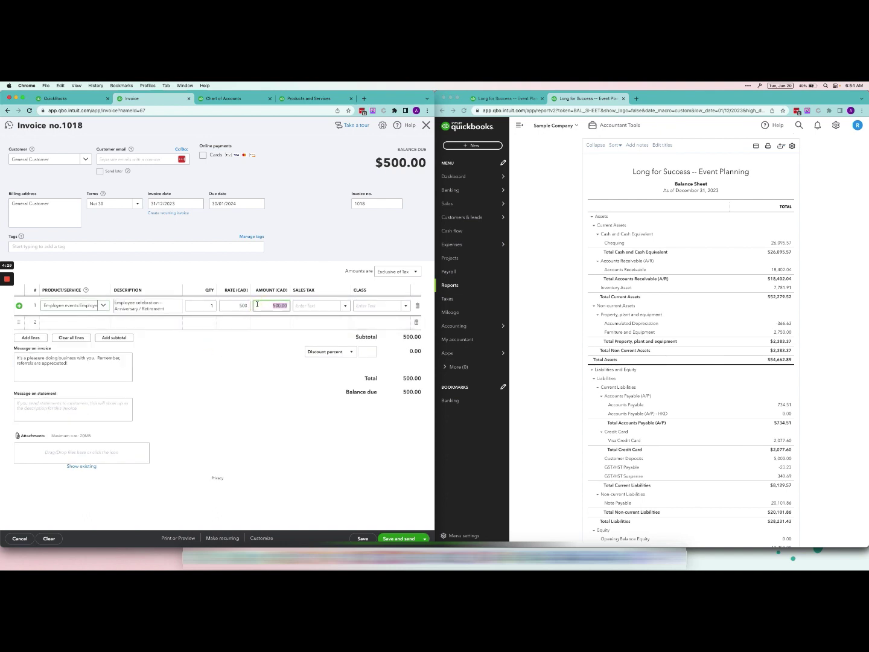
text(12)
key(Tab)
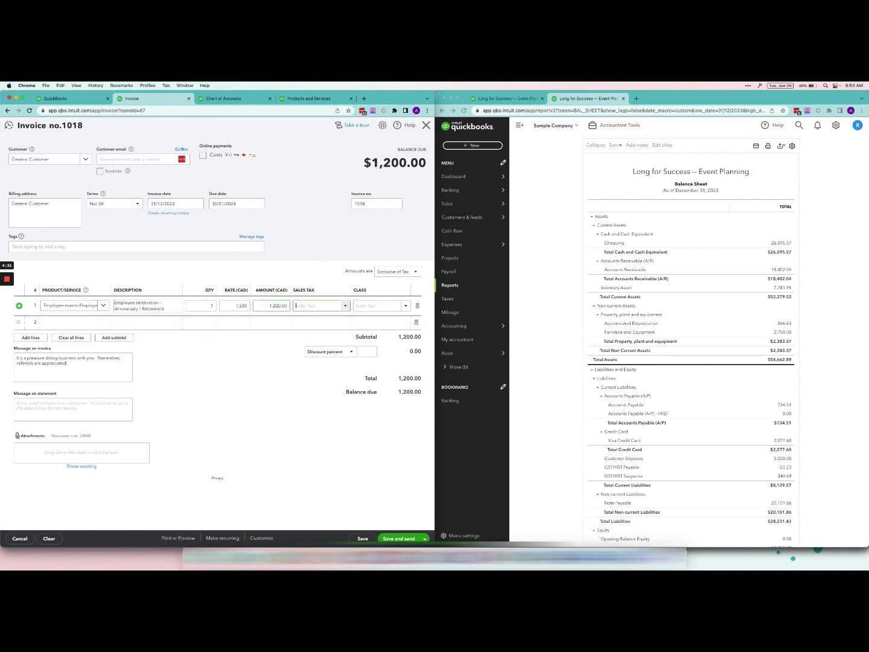
click(264, 302)
text(1)
key(Tab)
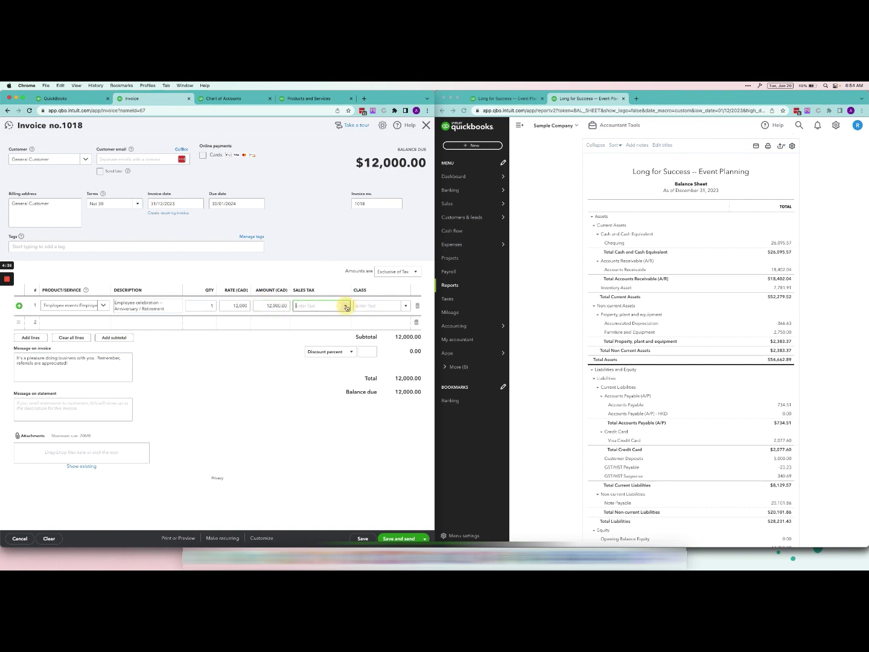
click(344, 306)
click(312, 344)
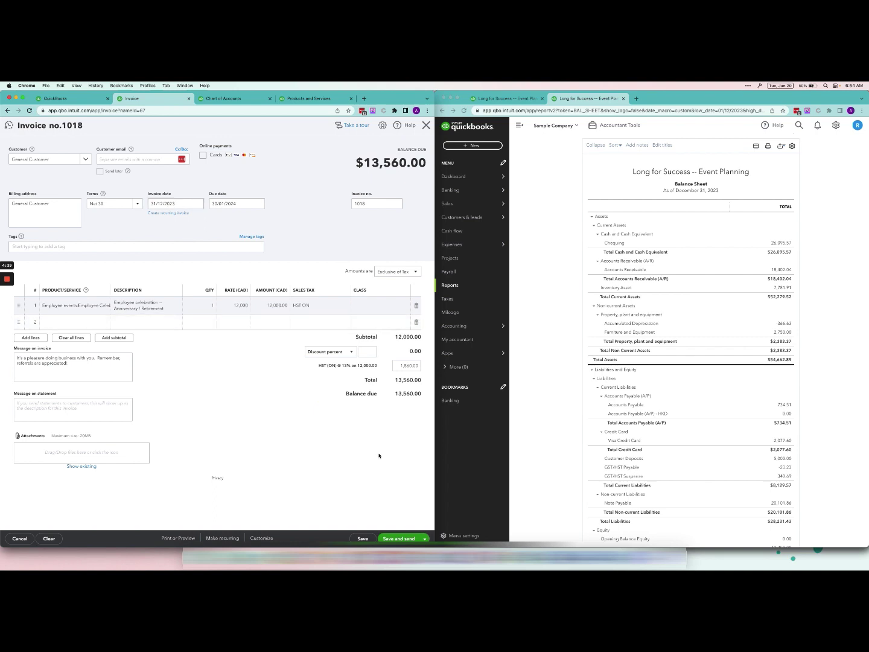
click(363, 538)
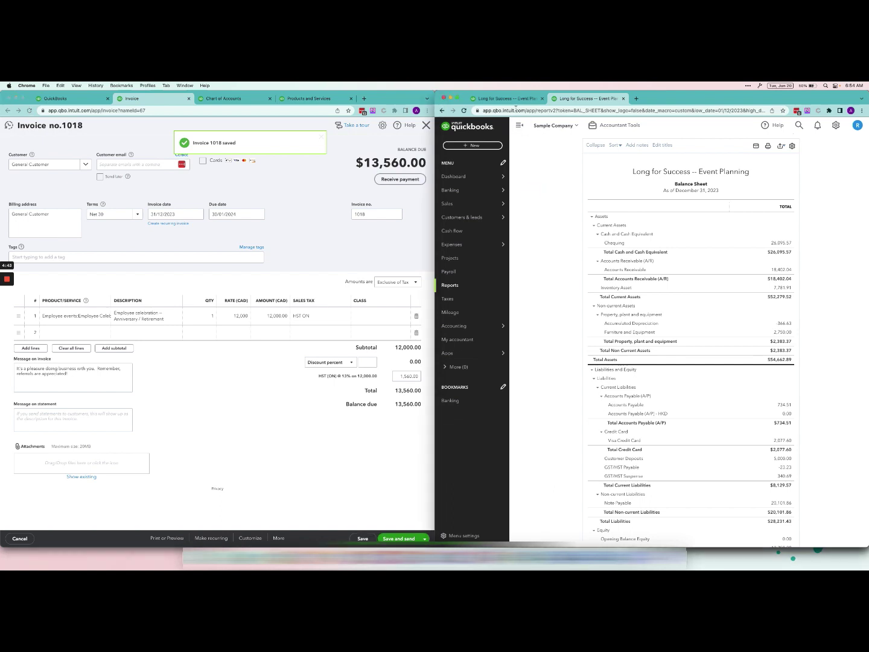
Step: Rerun the December 2023 Profit and Loss showing 12,000.00 sales, then close invoice 1018
click(514, 98)
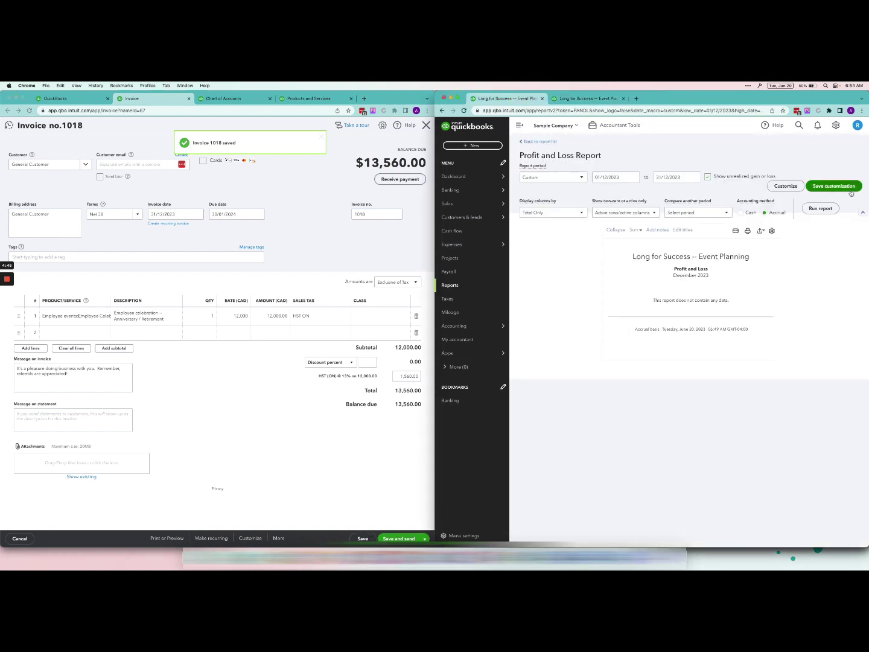
click(828, 210)
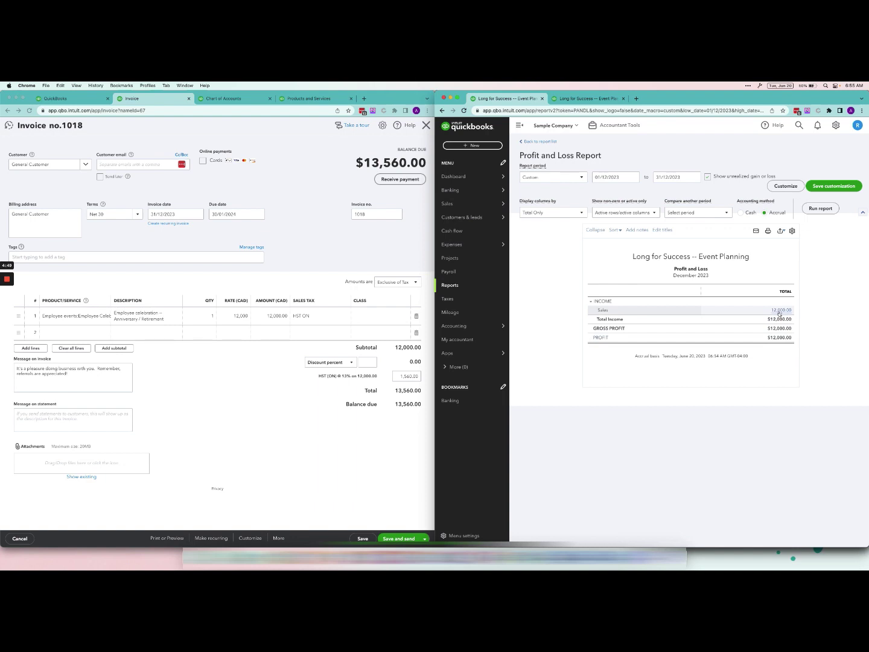
click(387, 266)
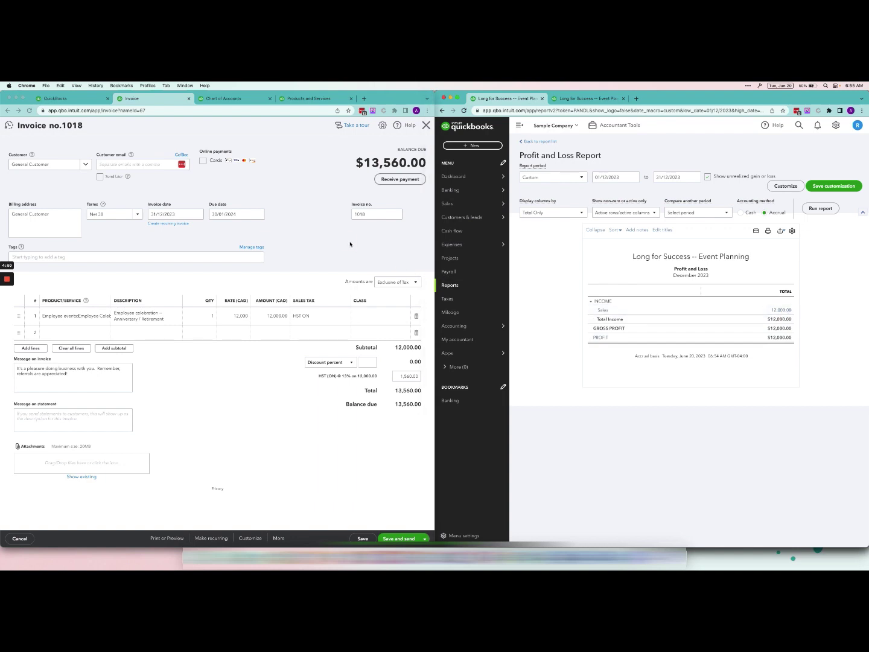
click(426, 125)
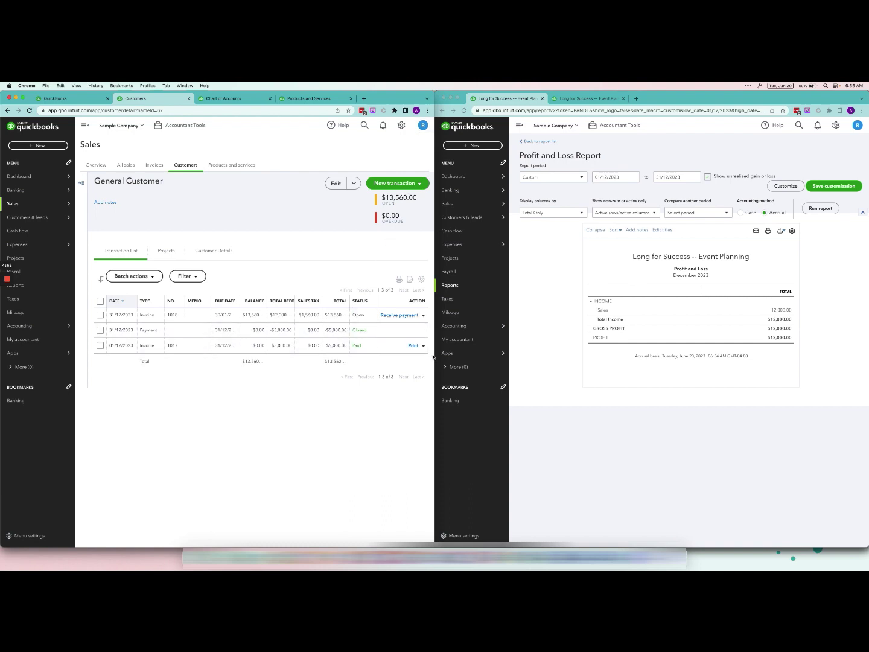
Step: Widen the customer window and check Customer Deposits at $5,000 in Balance Sheet liabilities
drag(434, 356, 460, 353)
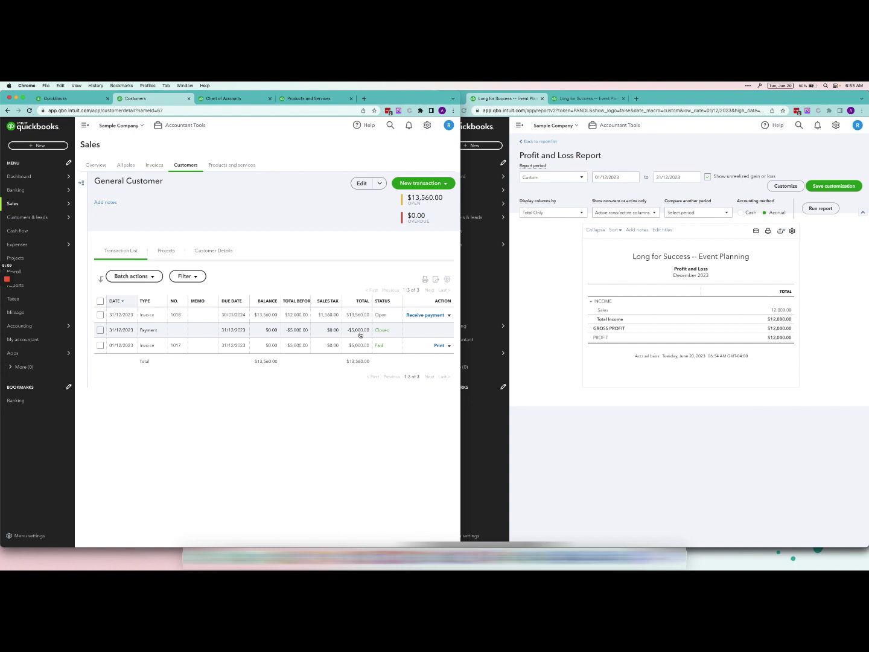
click(588, 99)
scroll(662, 246, down, 3)
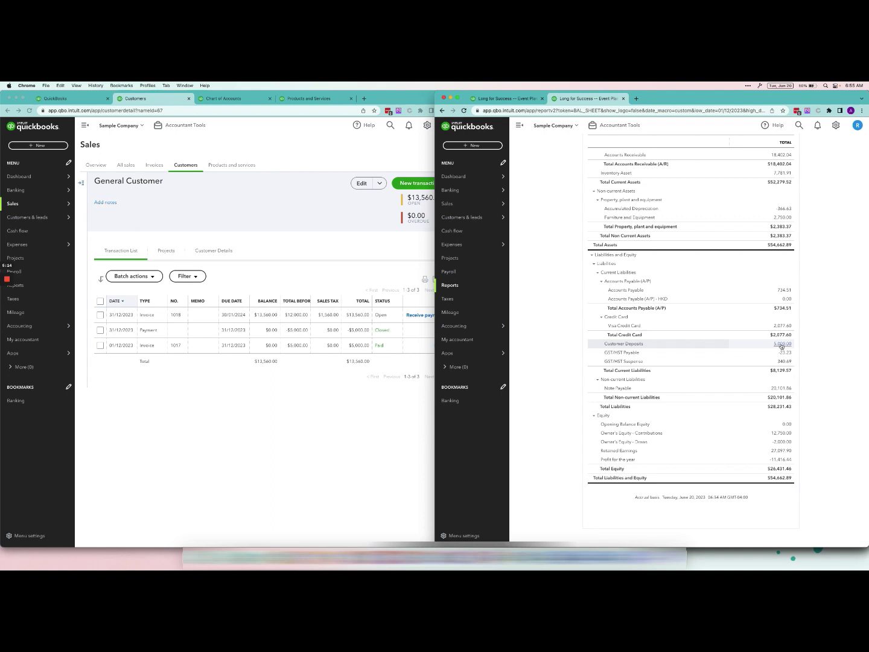
click(362, 408)
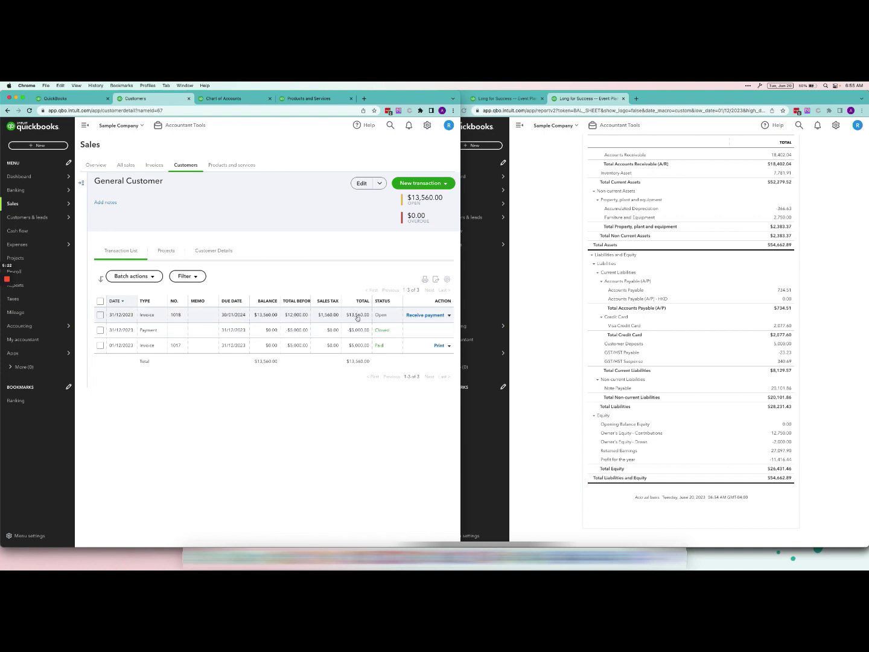
Step: Create credit memo 1019 for General Customer crediting 5,000.00 of Customer Deposits, and save and close it
click(418, 184)
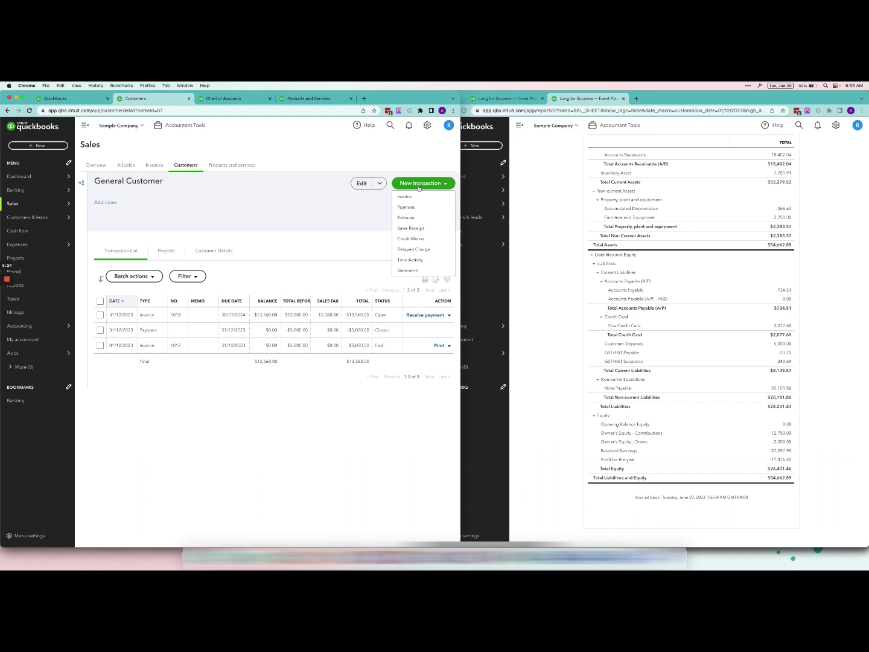
click(434, 238)
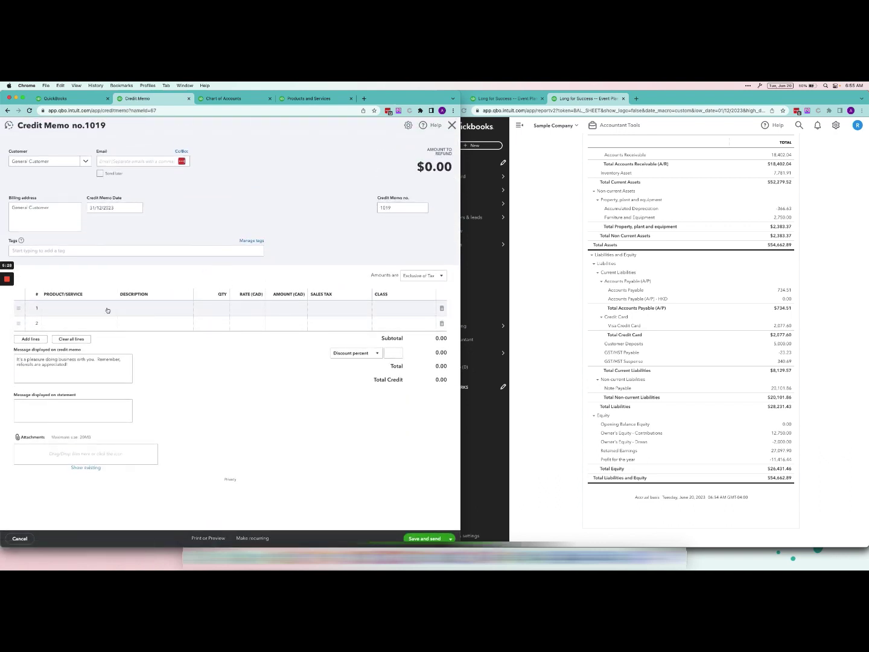
click(89, 308)
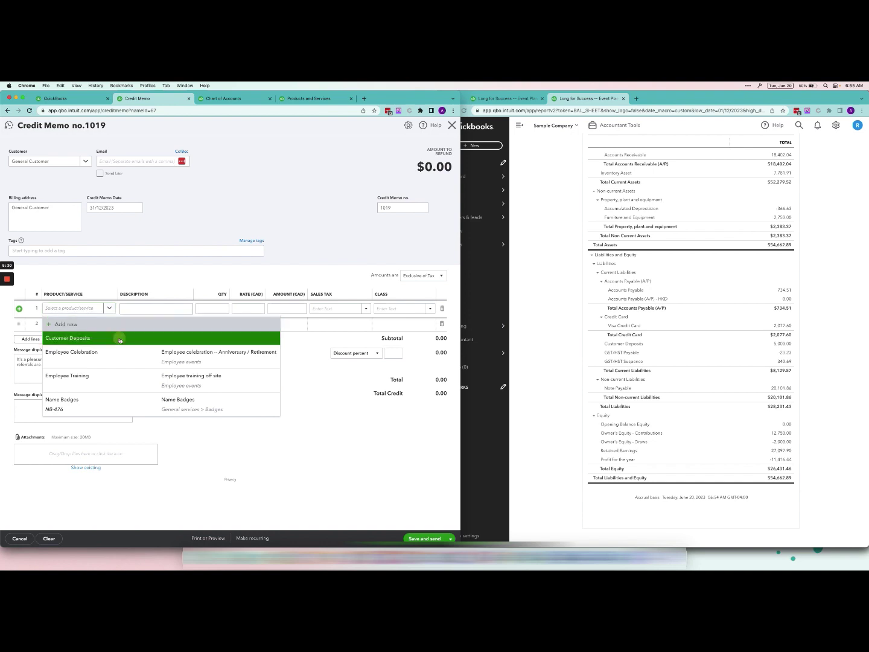
click(115, 338)
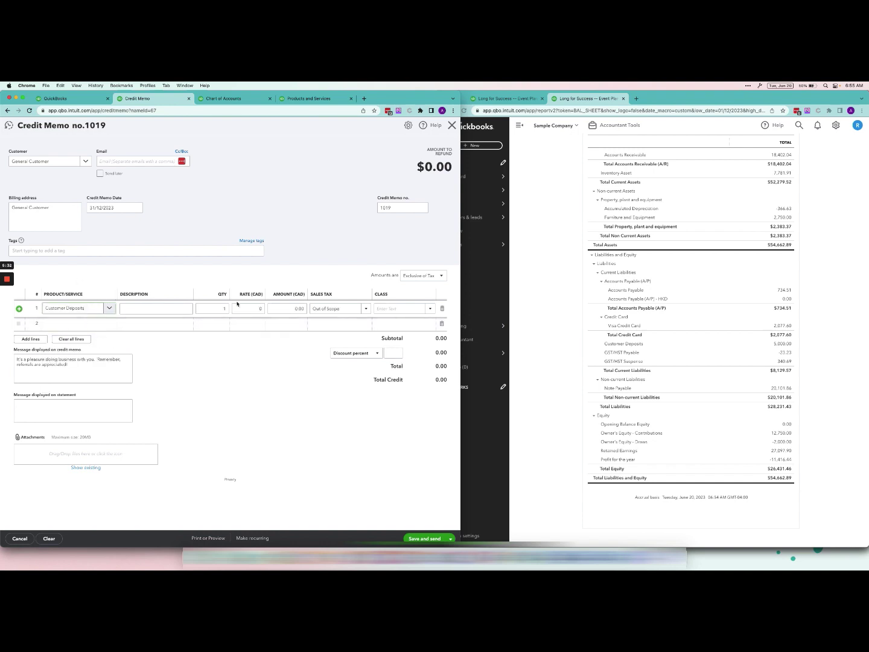
click(295, 306)
text(5000)
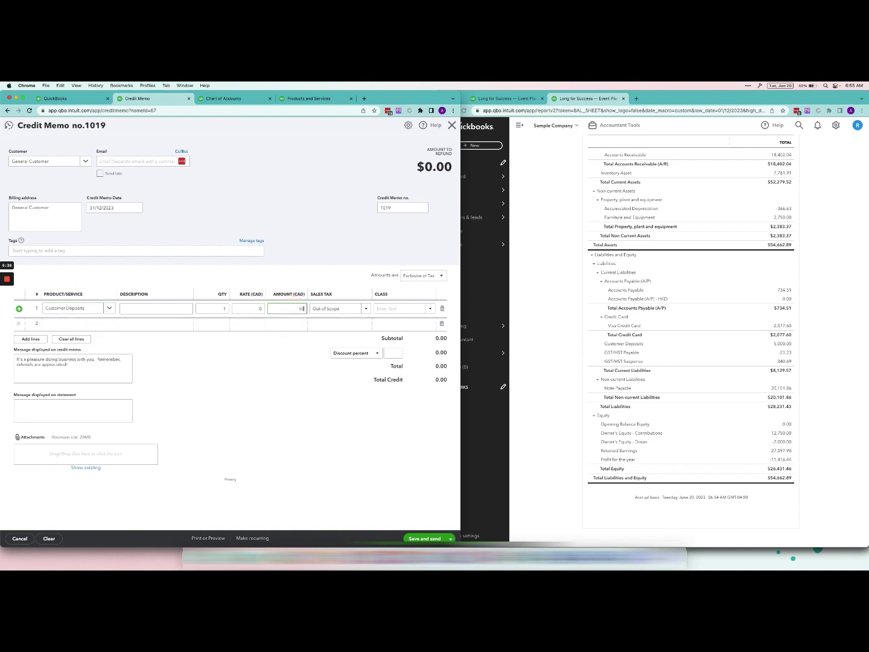
key(Tab)
click(339, 218)
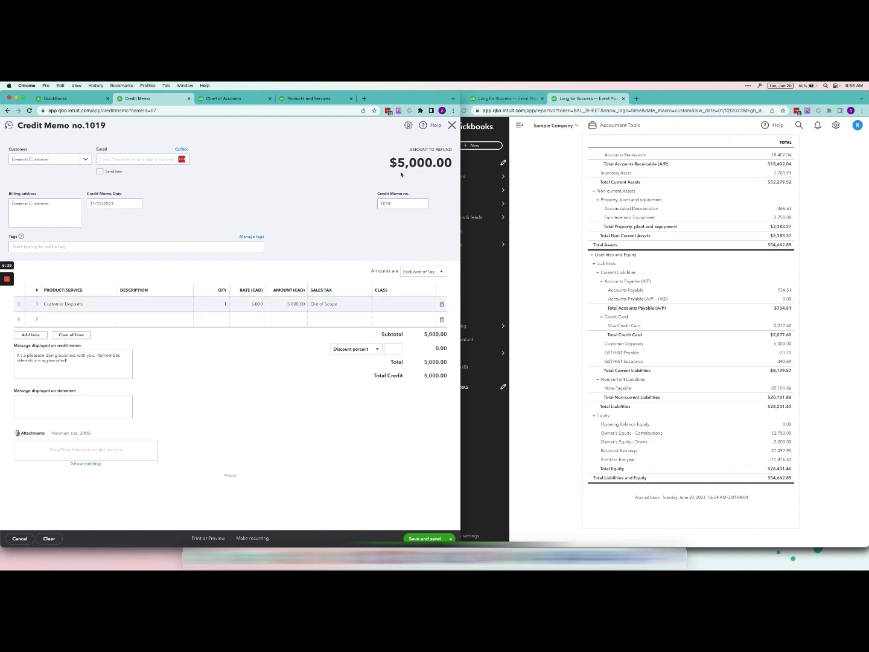
click(449, 538)
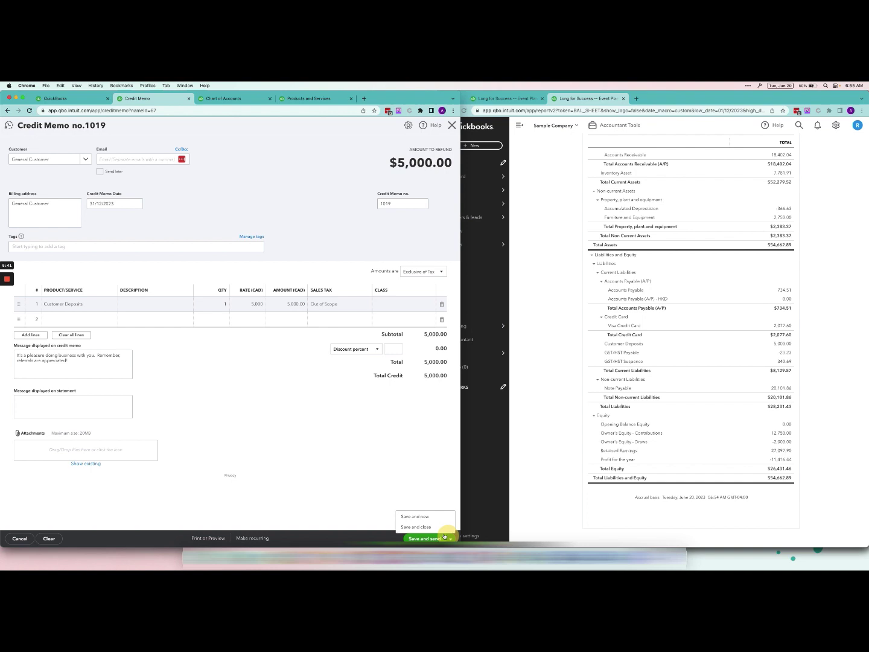
click(440, 526)
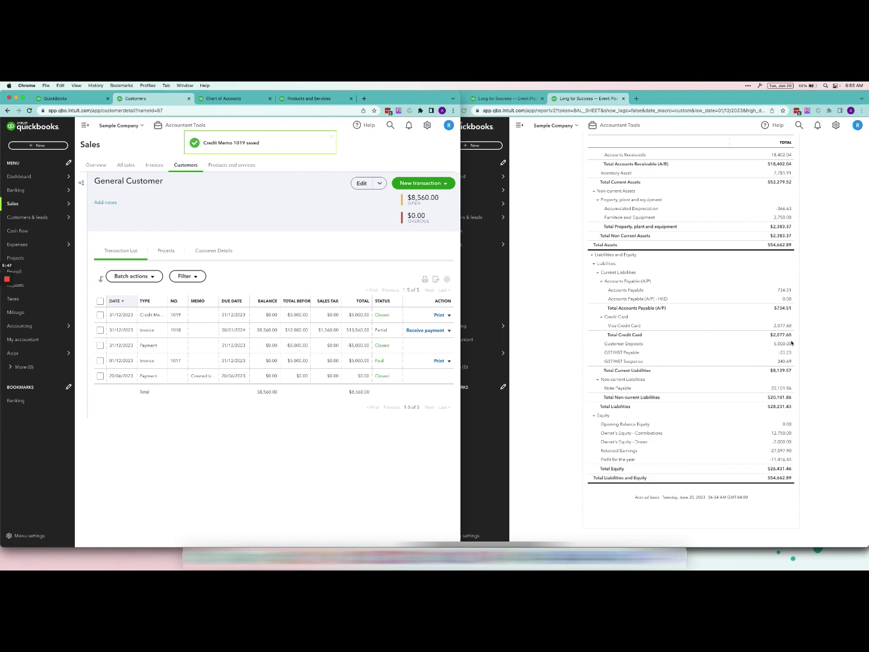
Step: Rerun the Balance Sheet and review its liabilities with the credit memo included
scroll(791, 343, up, 5)
click(828, 211)
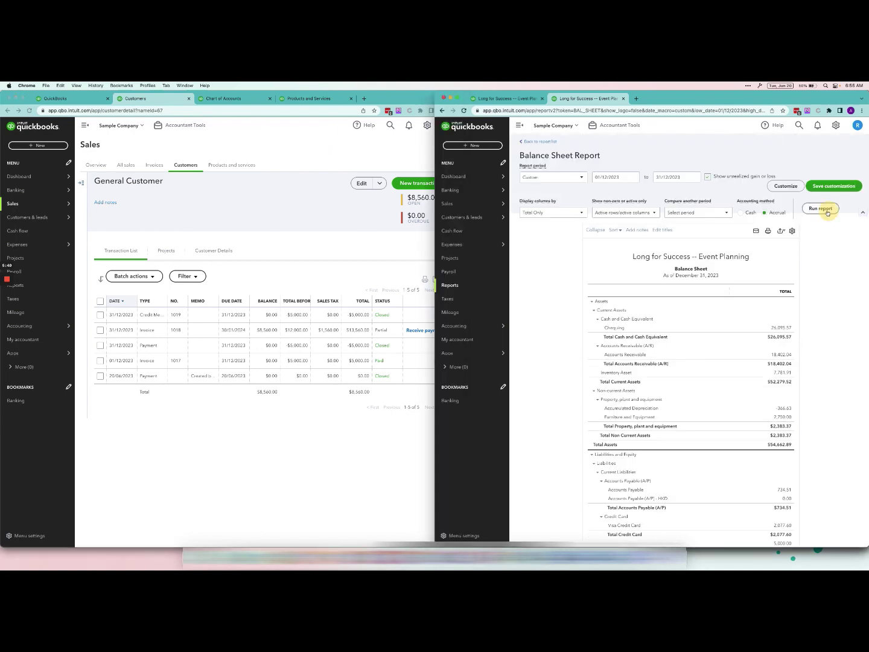
scroll(828, 253, down, 3)
scroll(830, 278, down, 3)
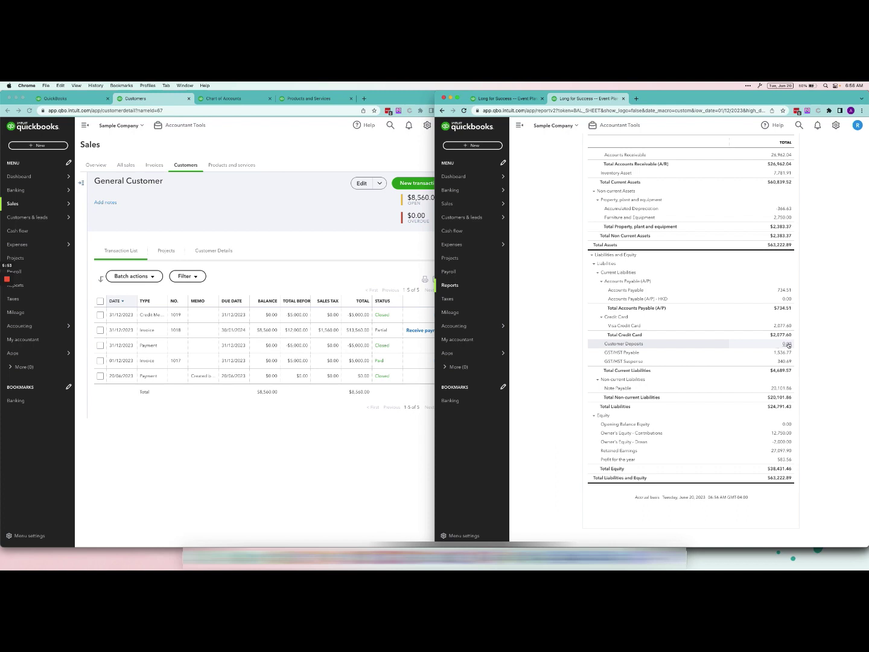
Step: View the Profit and Loss report, then open invoice 1018 showing $8,560.00 due
click(520, 99)
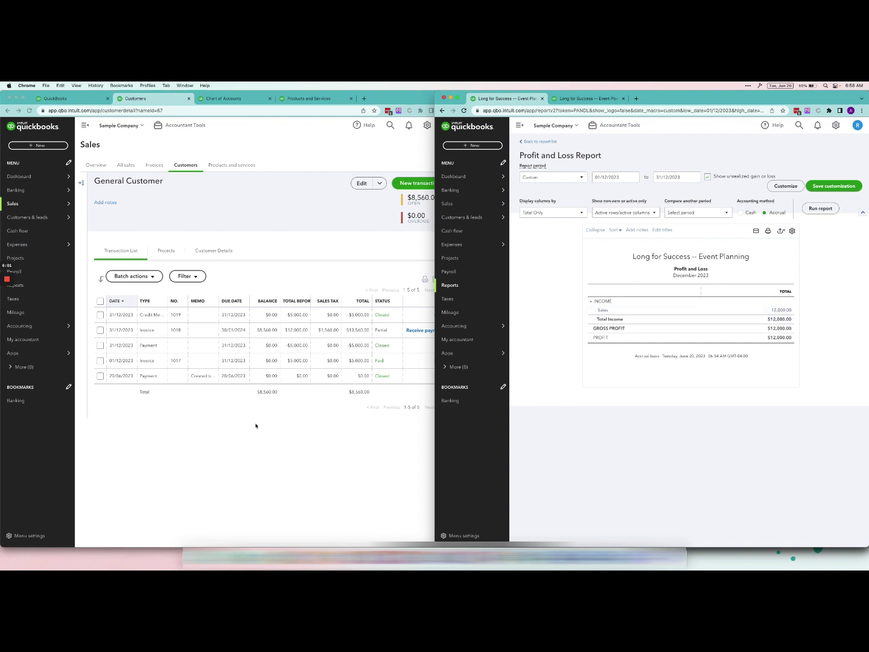
click(234, 440)
click(285, 329)
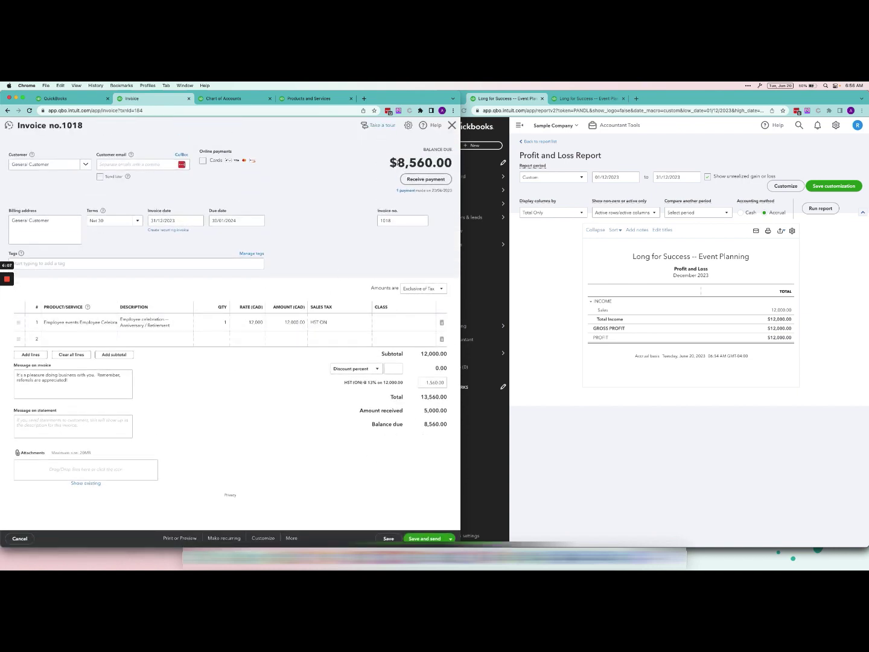
Step: Review invoice 1018's $8,560.00 balance and the payment record applying the credit
double_click(404, 161)
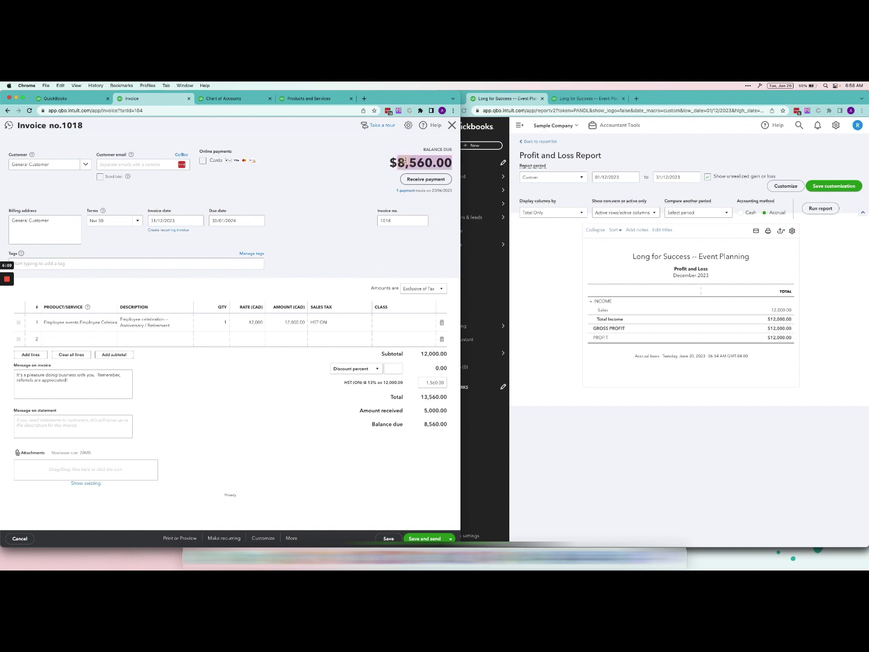
click(348, 180)
click(409, 191)
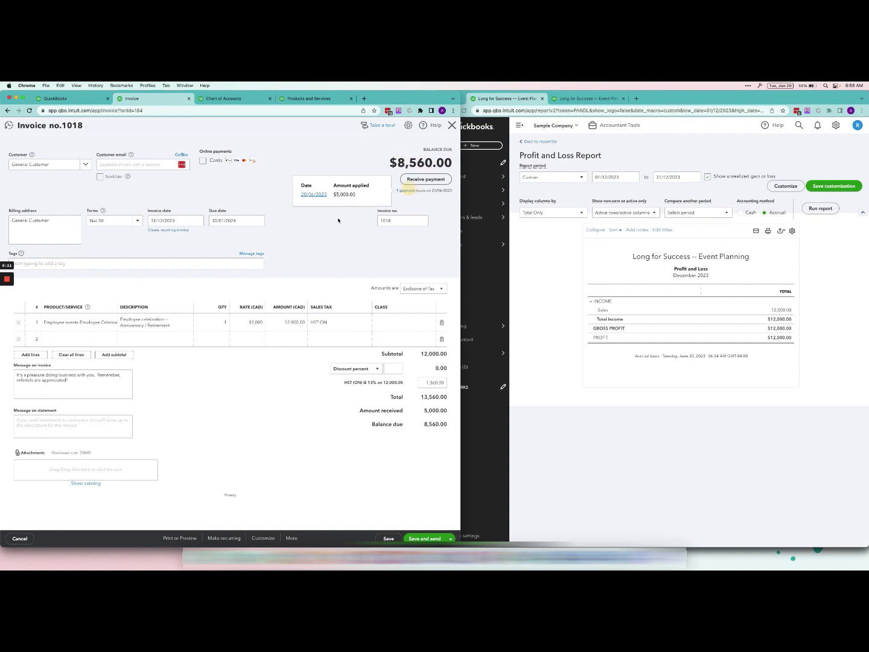
click(314, 195)
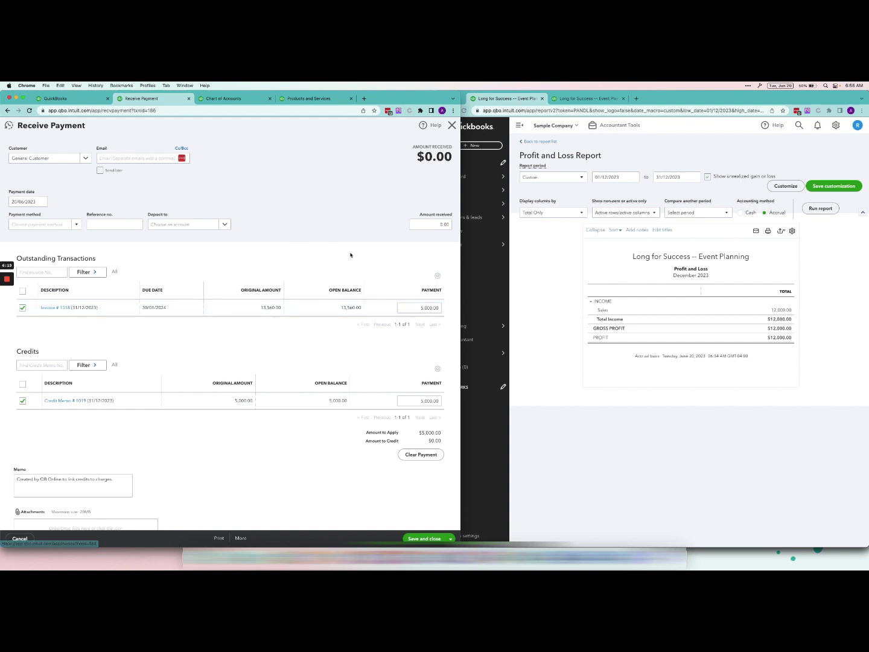
click(64, 307)
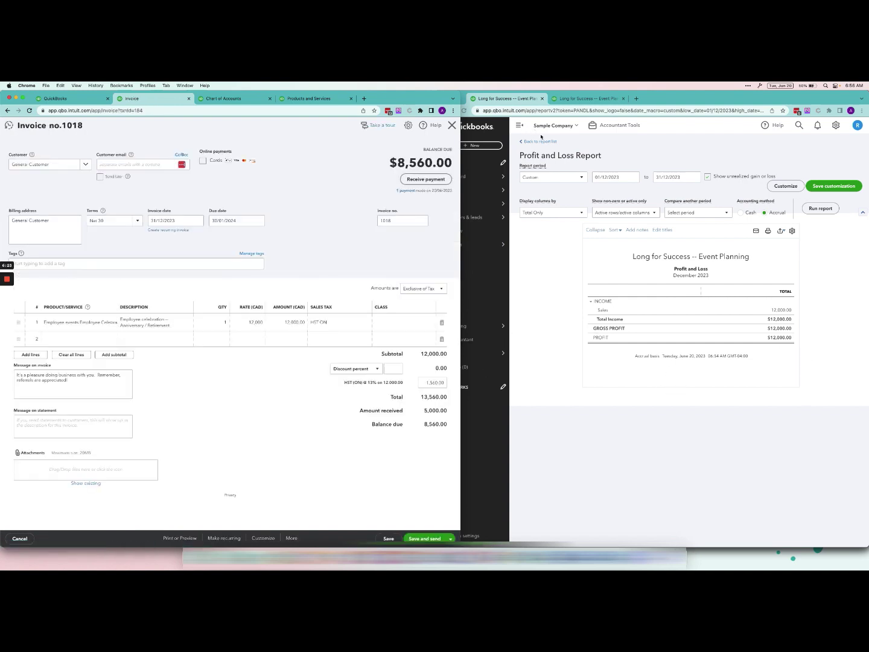
Step: Compare the Balance Sheet and Profit and Loss reports, then close invoice 1018
click(557, 275)
key(ctrl+Tab)
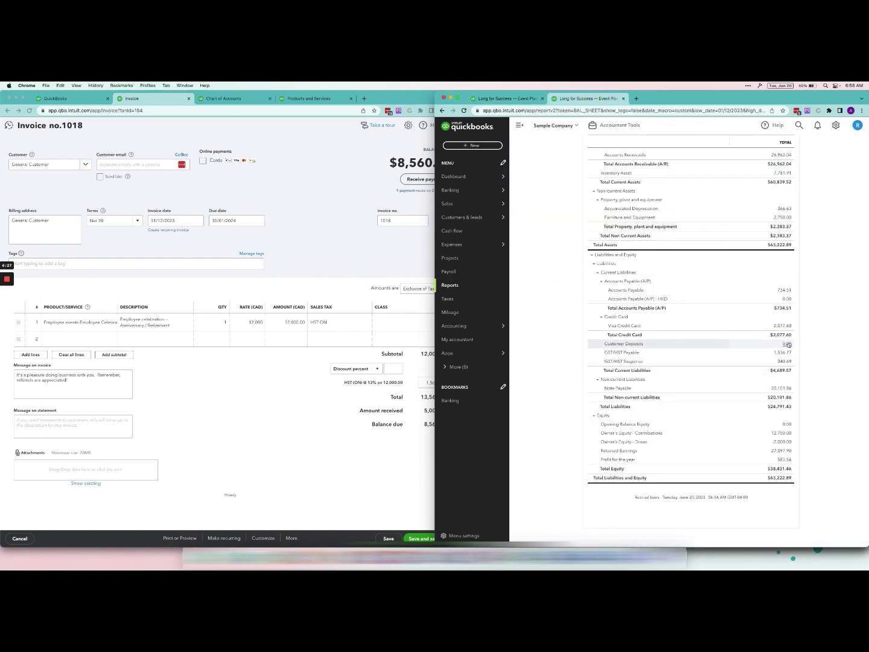
click(509, 100)
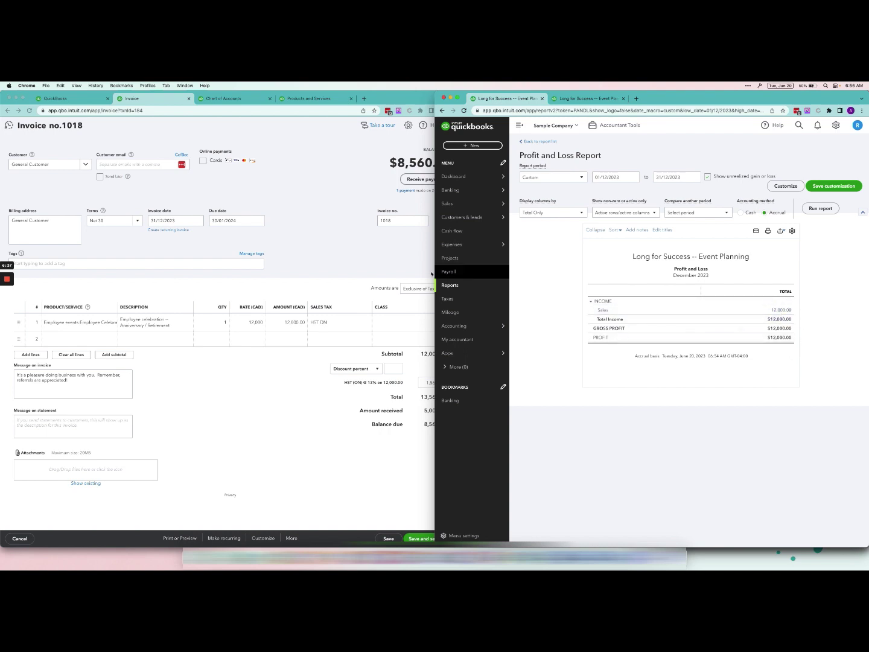
click(450, 117)
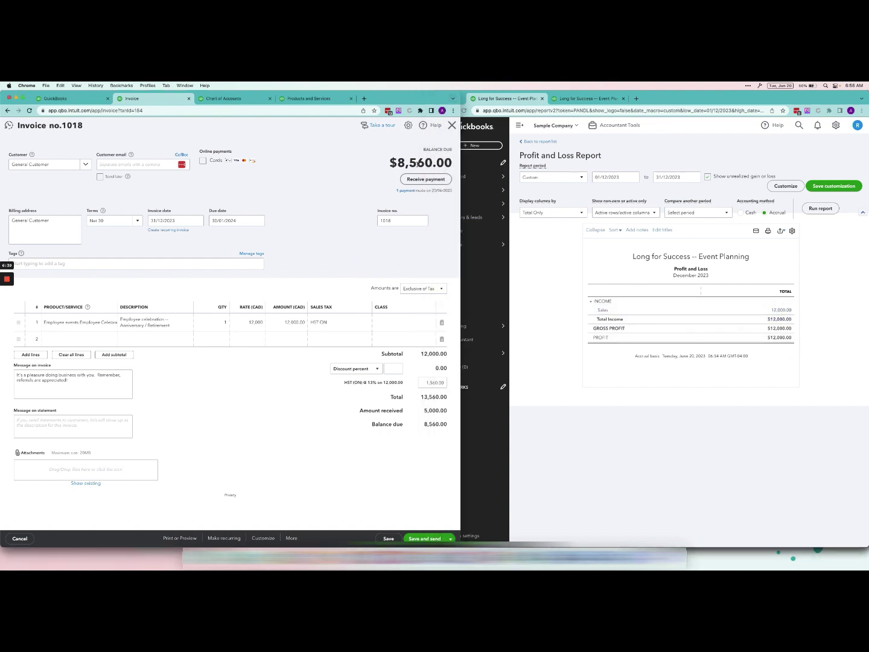
click(453, 126)
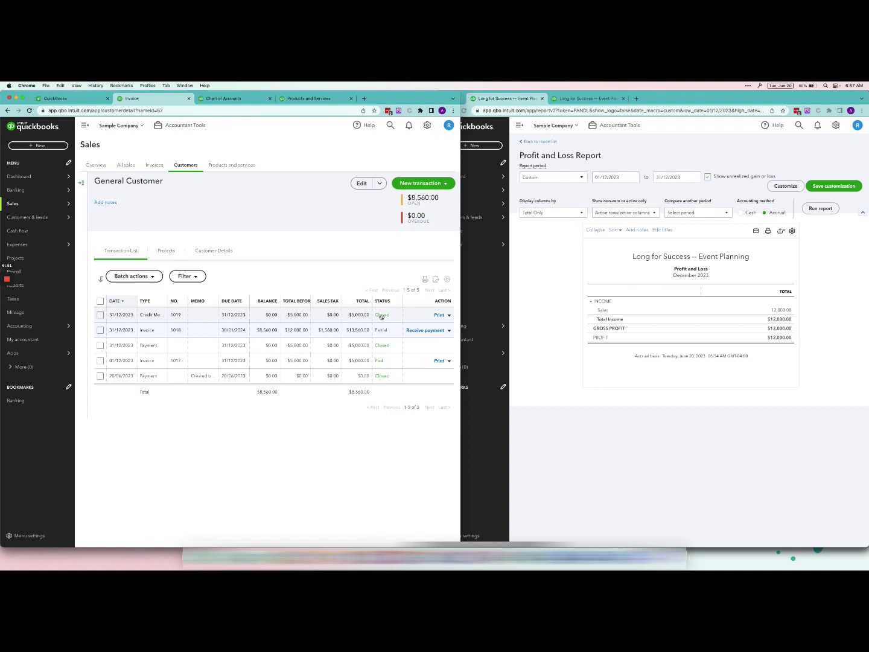
click(689, 405)
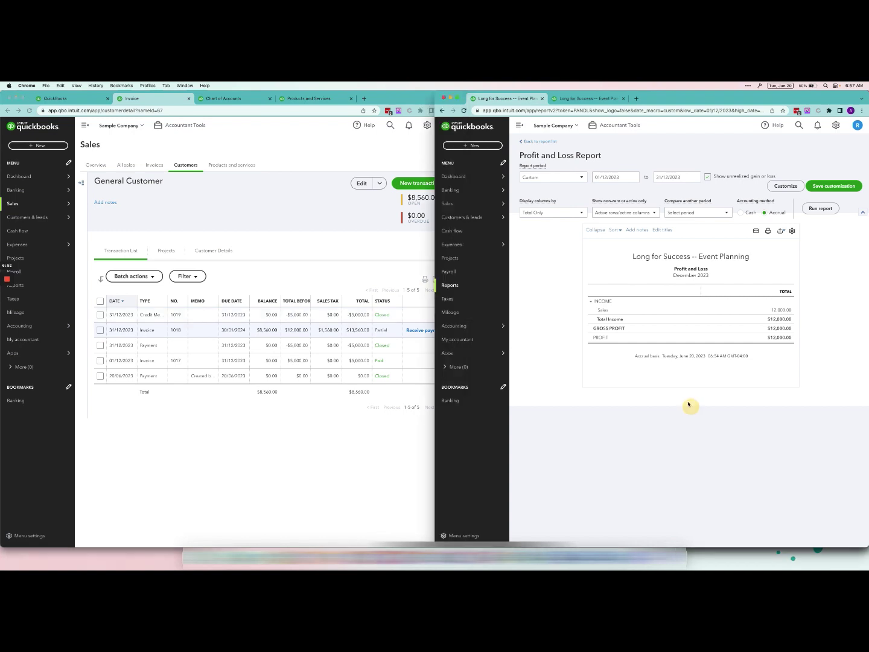
click(597, 100)
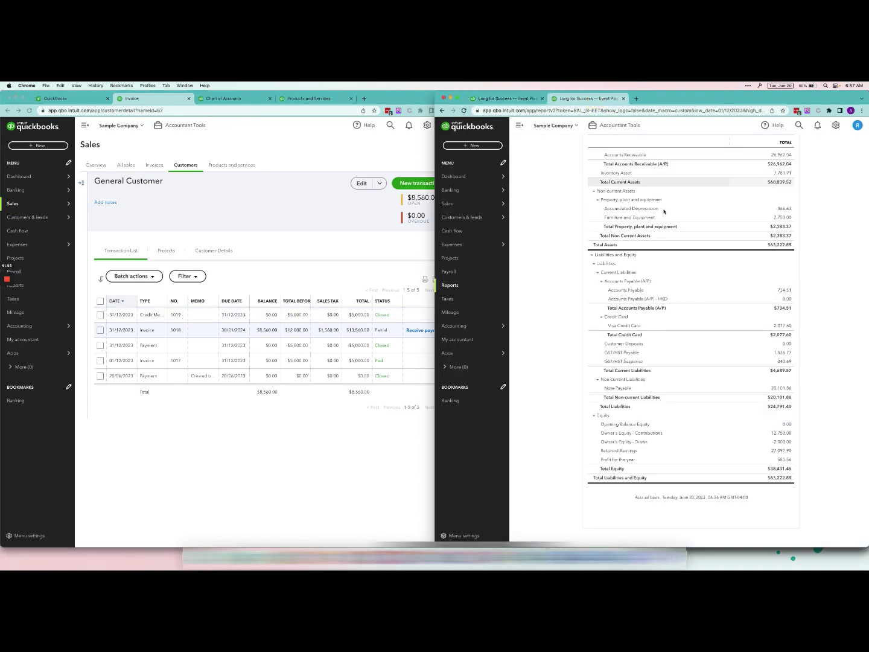
click(86, 187)
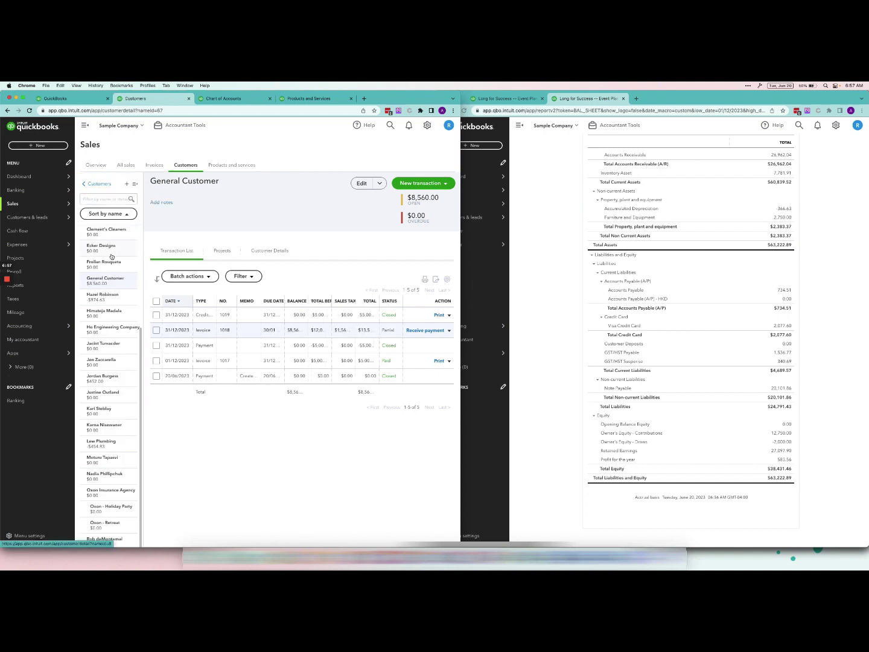
click(422, 183)
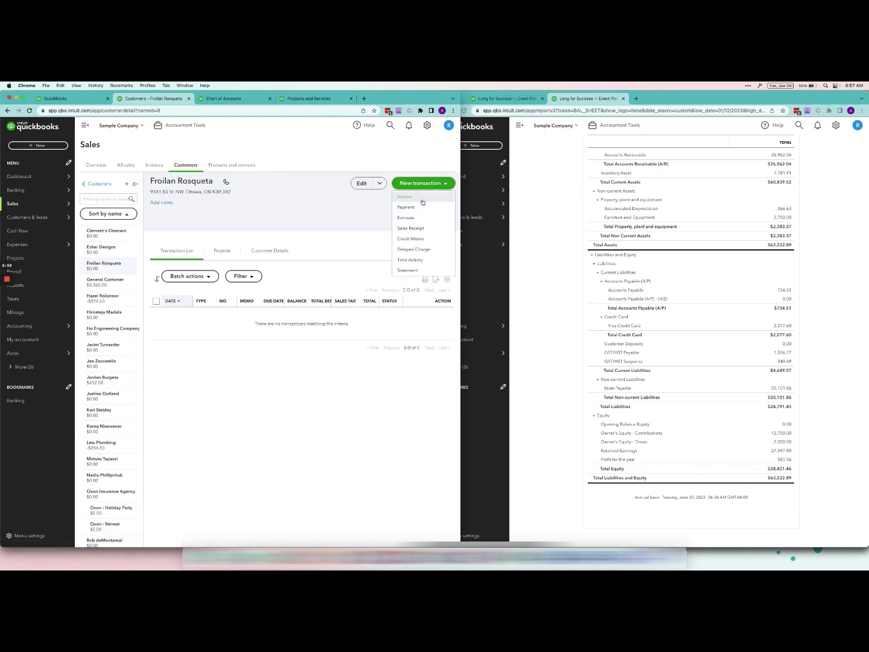
click(433, 198)
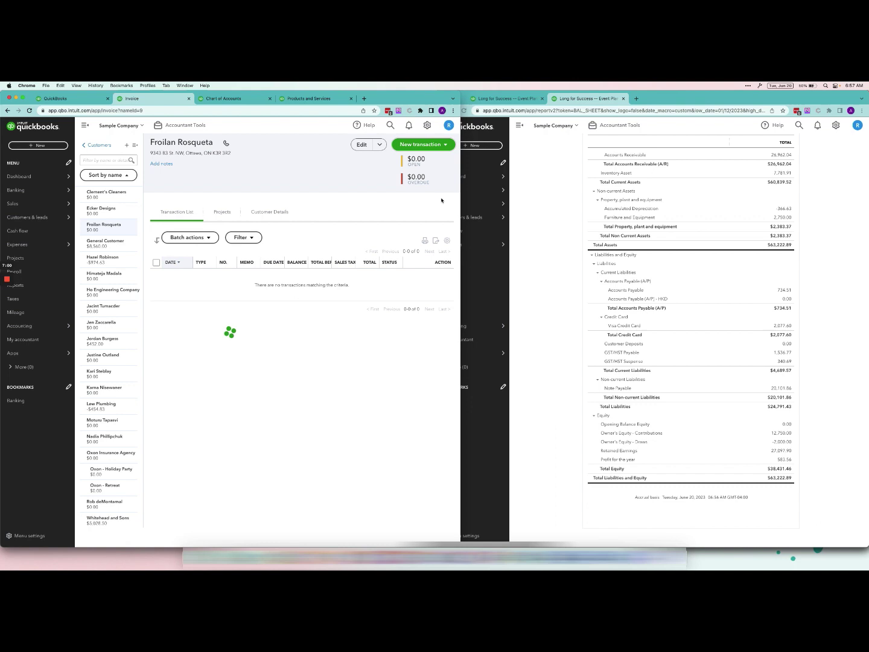
Step: Bill $2,500 of Customer Deposits on invoice 1020, and save and close it
click(91, 302)
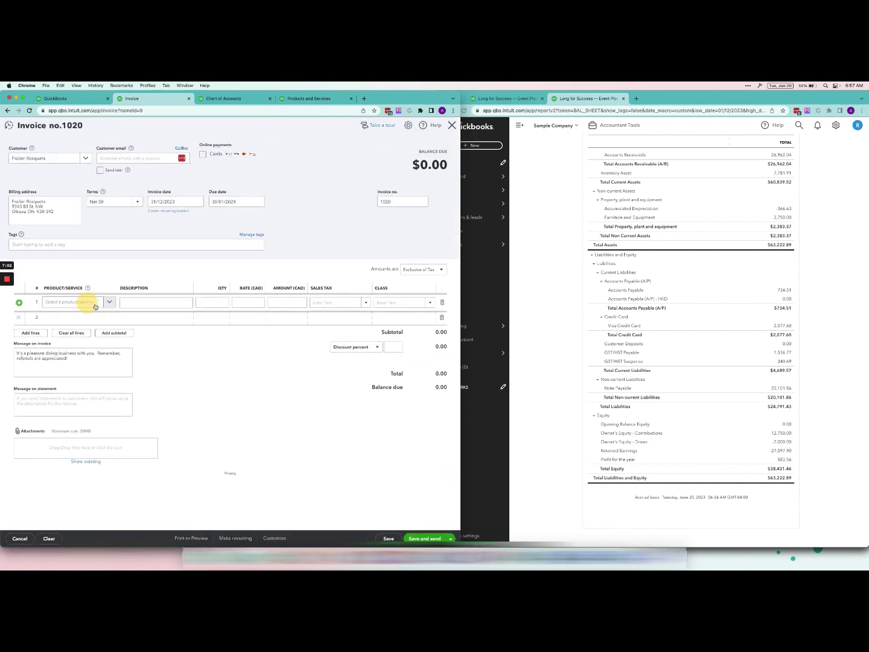
text(cus)
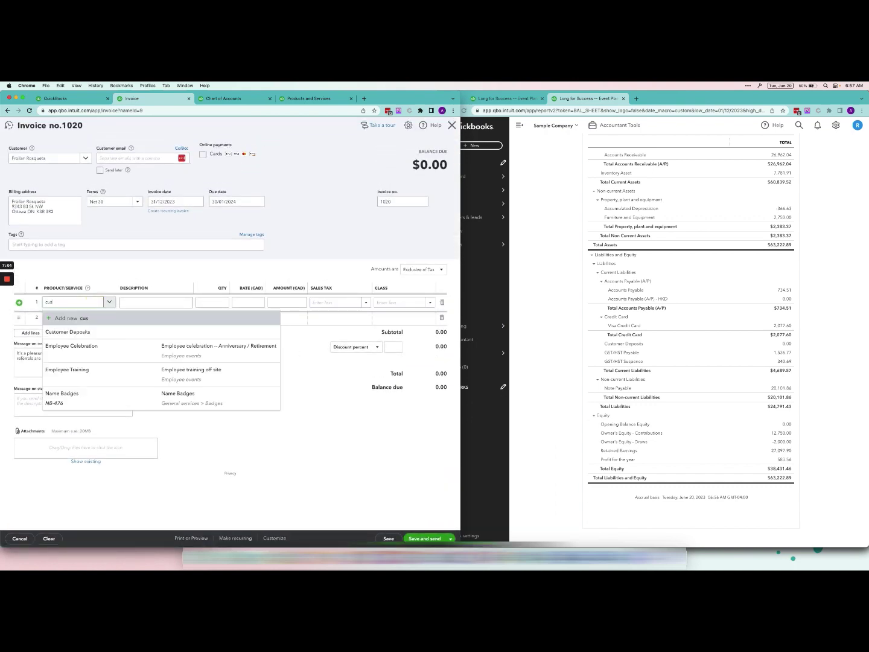
text(omer)
key(Down)
key(Return)
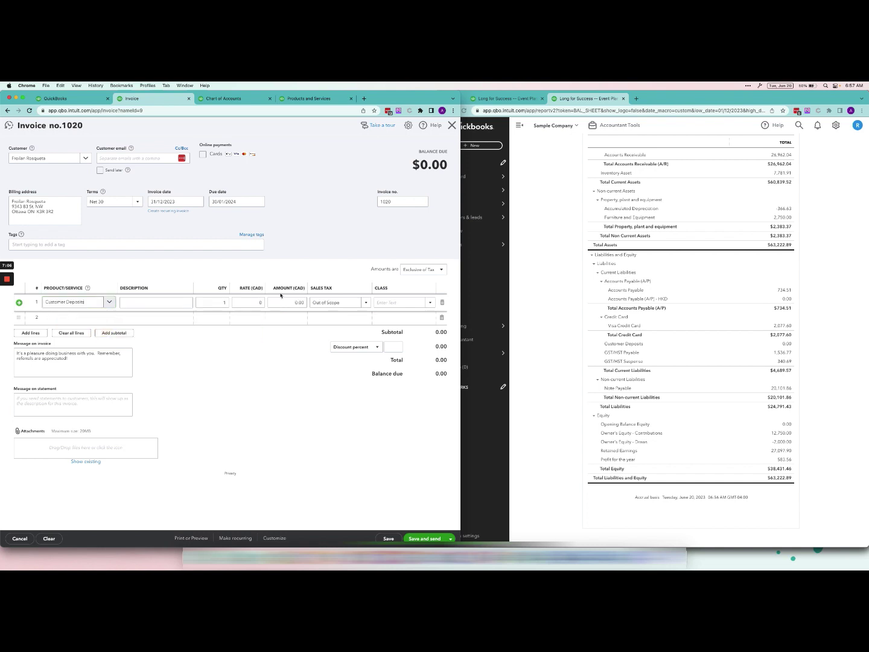
click(286, 301)
text(2500)
key(Tab)
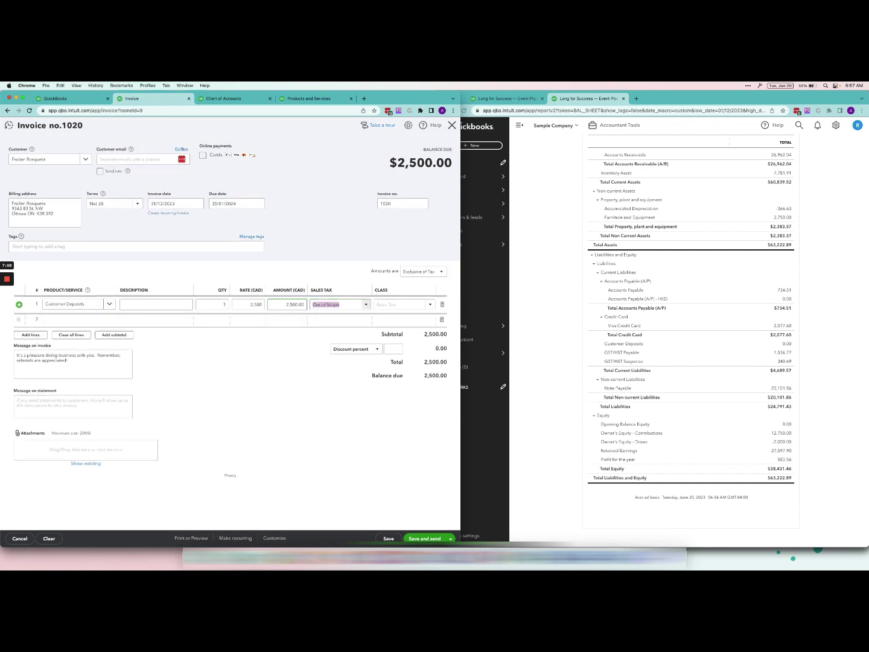
click(314, 461)
click(389, 538)
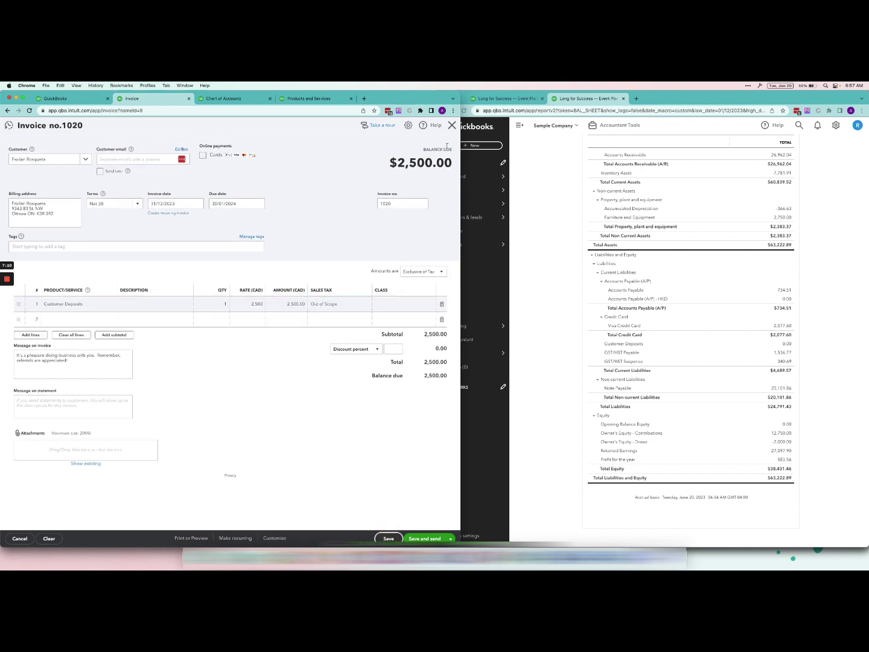
click(453, 126)
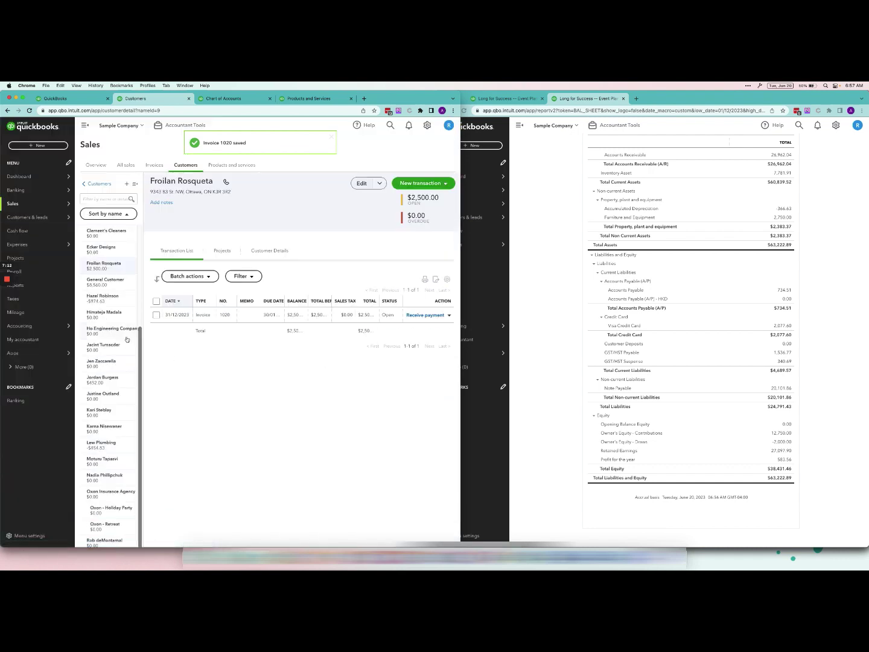
Step: Start a new invoice for Ho Engineering Company
click(116, 330)
click(426, 182)
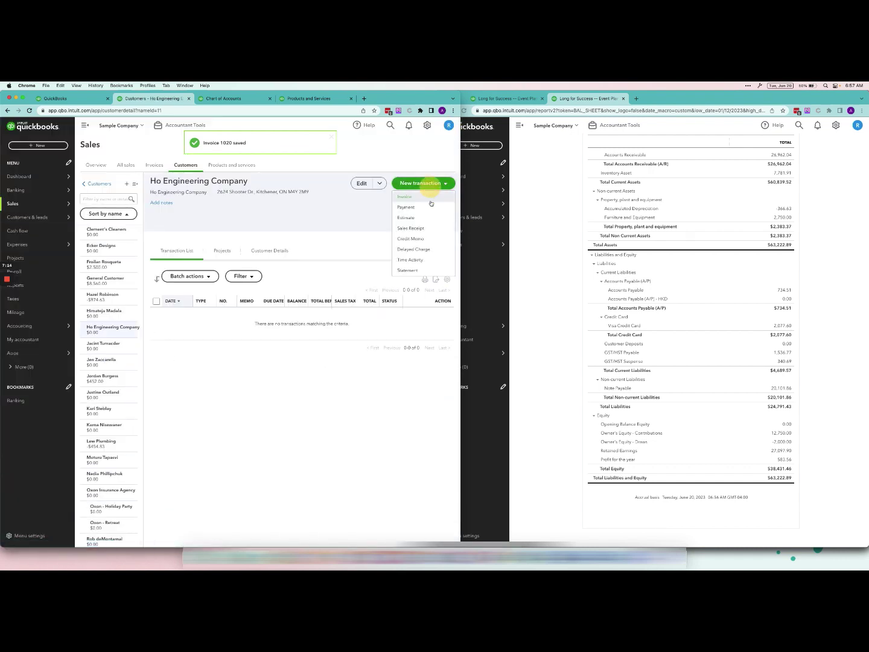
click(432, 198)
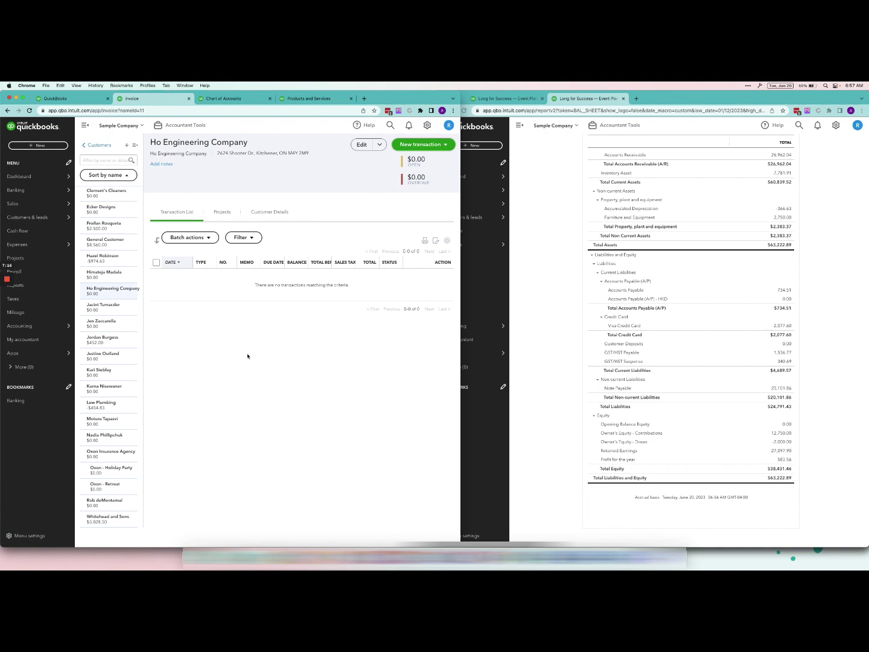
Step: Bill $3,500 of Customer Deposits on invoice 1021, save it, and return to the Balance Sheet
click(91, 302)
text(cust)
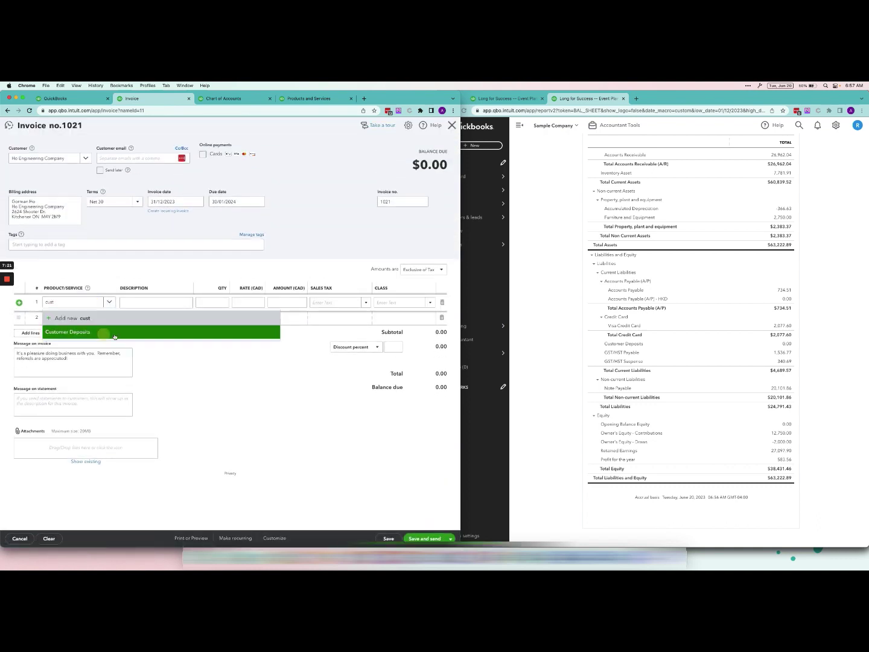
click(68, 332)
click(280, 301)
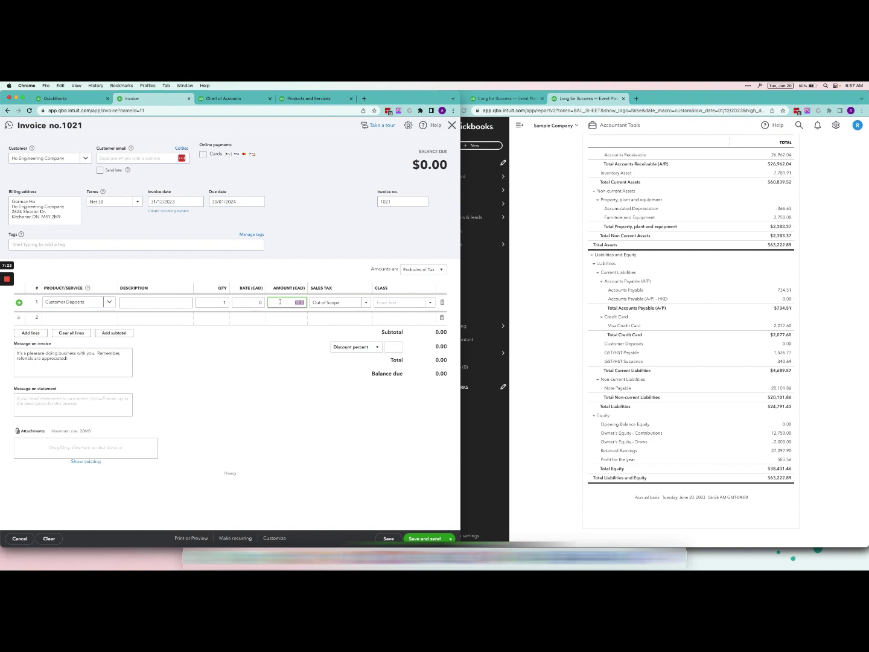
text(3500)
click(306, 434)
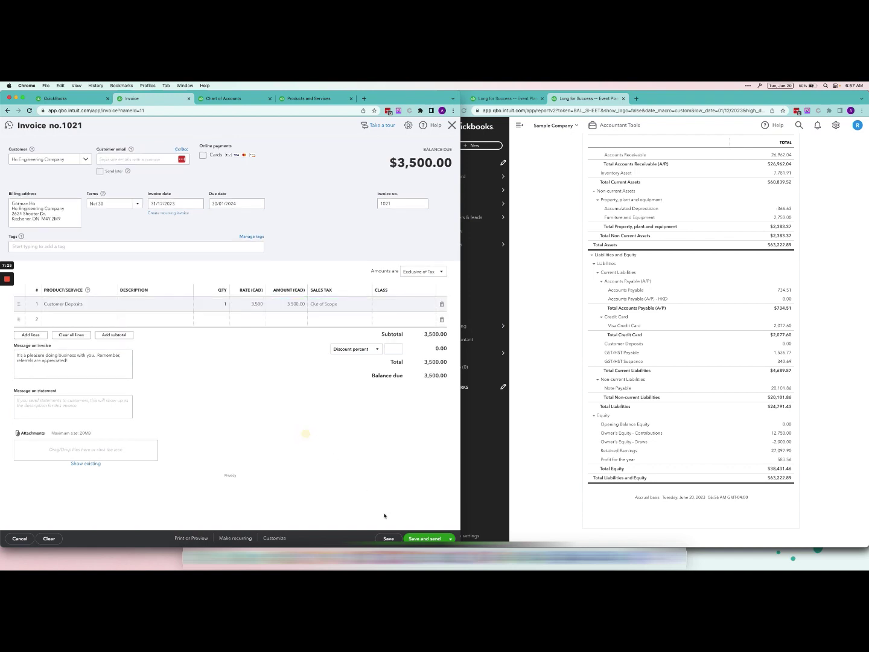
click(388, 539)
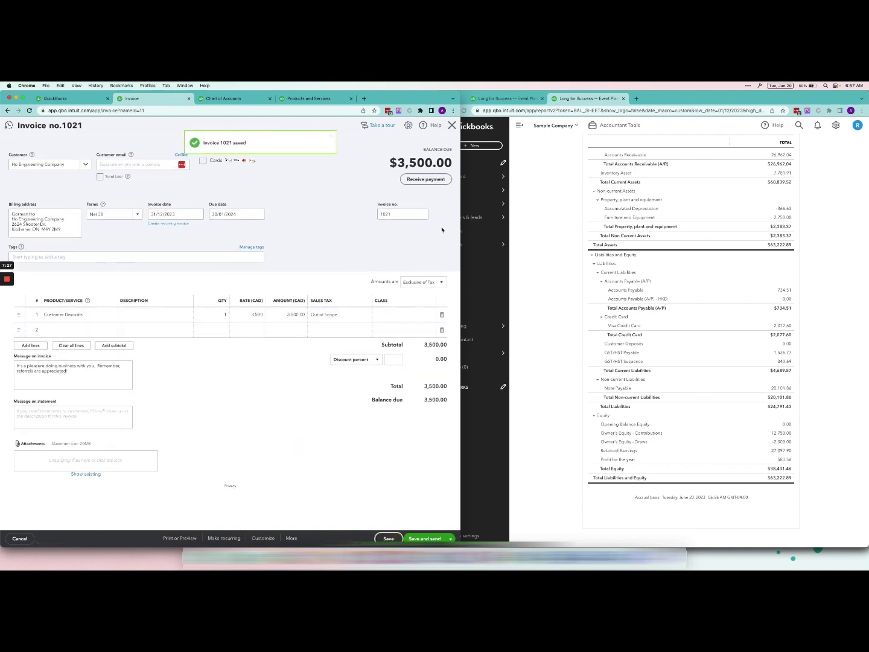
click(452, 125)
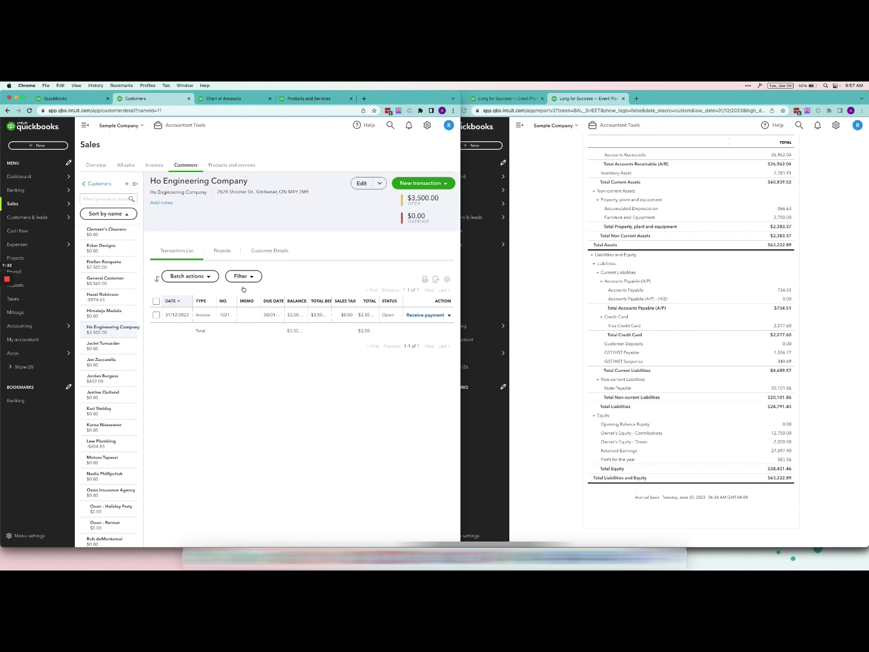
click(551, 235)
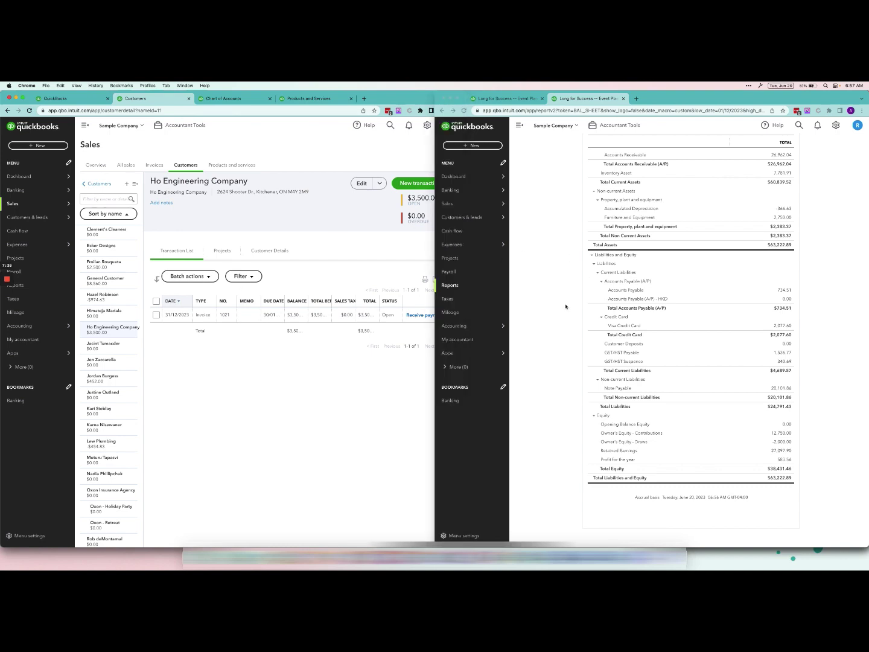
Step: Drill into the Balance Sheet's Customer Deposits line and widen the $6,000.00 transaction report
click(787, 345)
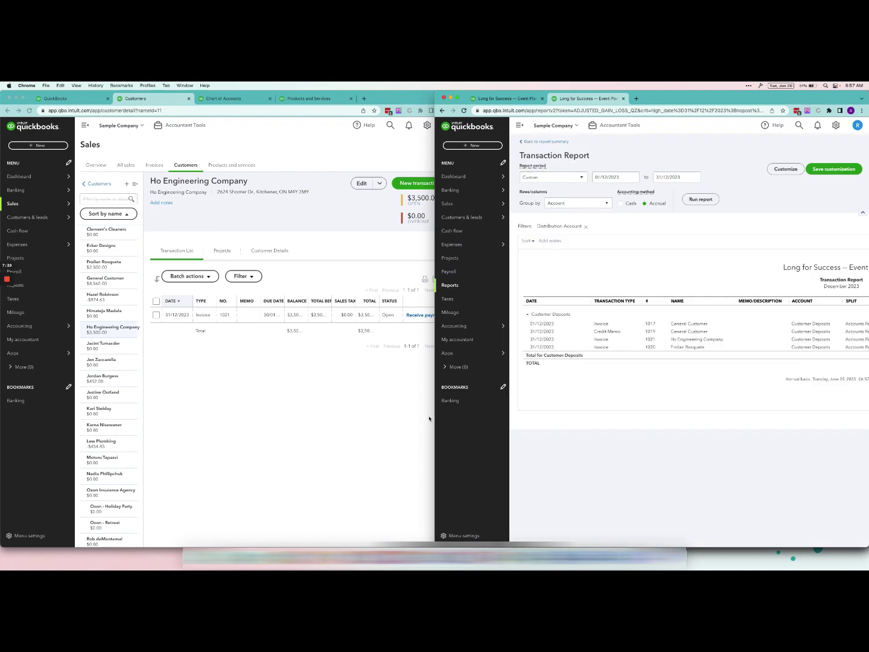
drag(434, 416, 147, 415)
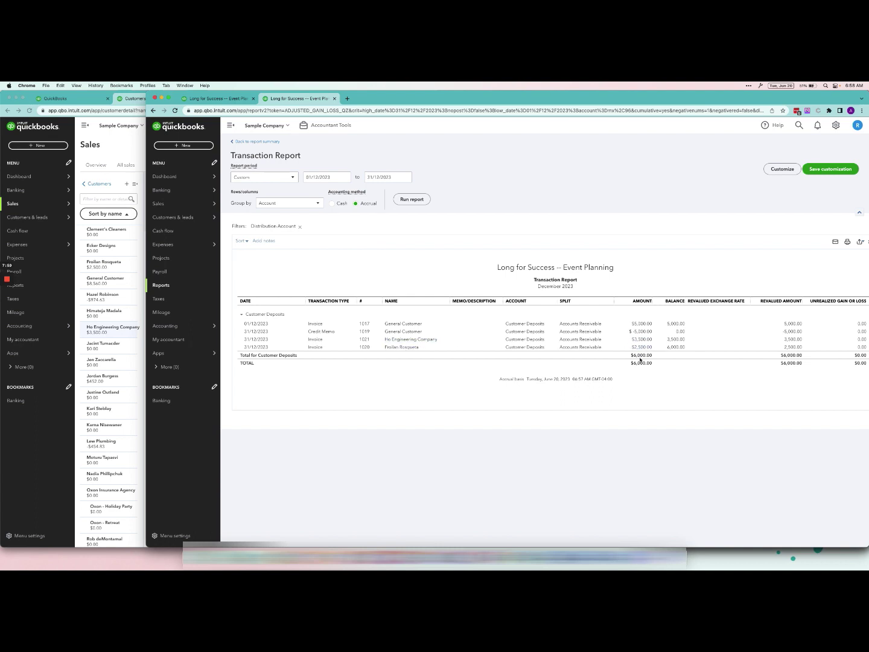
double_click(639, 356)
click(615, 360)
key(ctrl+alt+Right)
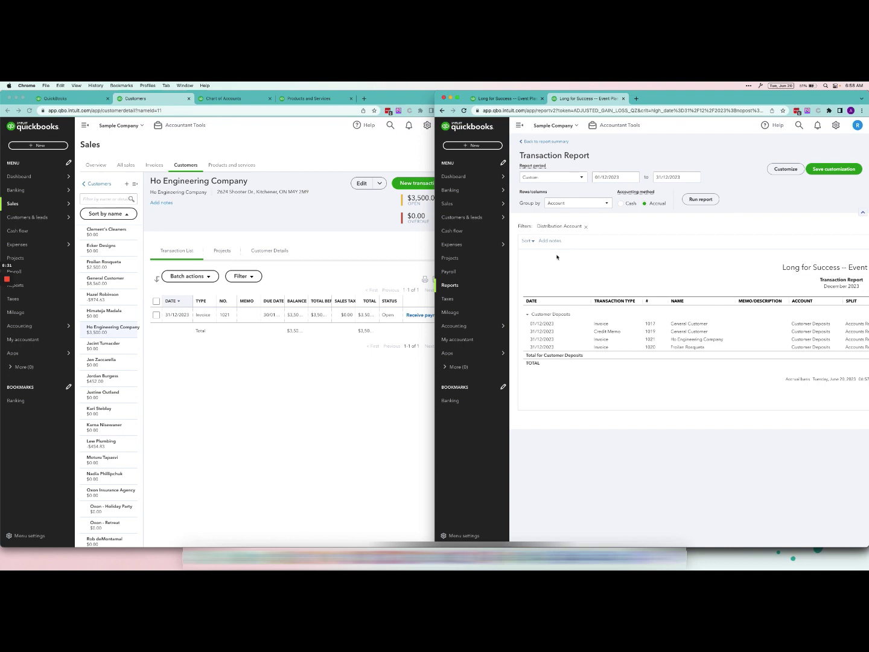
key(ctrl+shift+Tab)
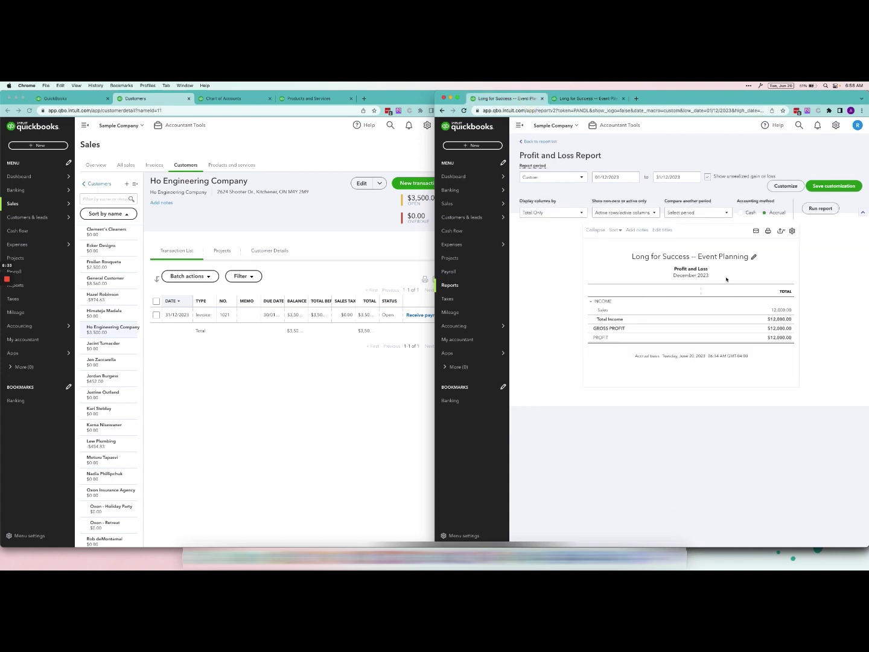
click(599, 101)
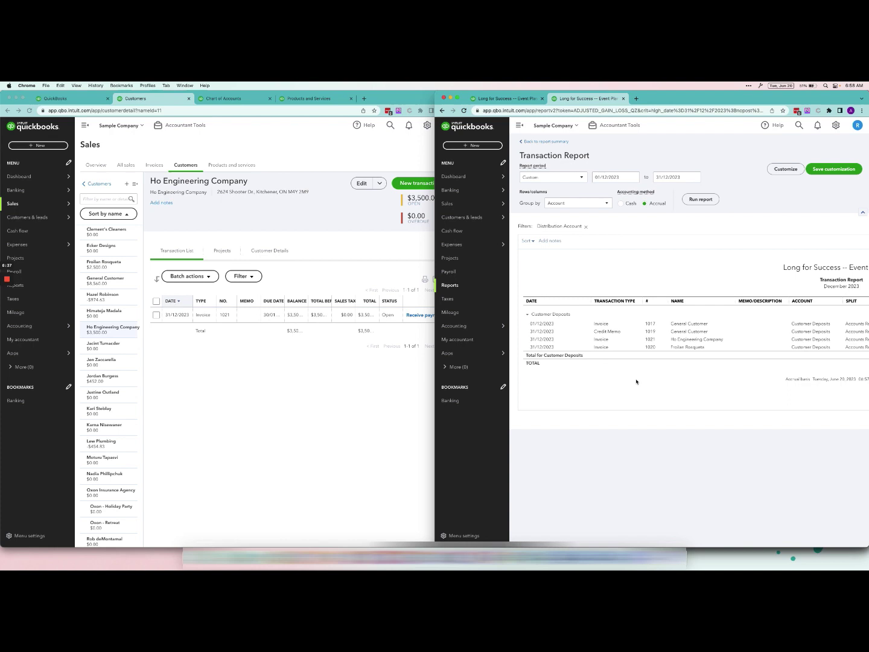
scroll(637, 382, right, 5)
scroll(636, 382, left, 5)
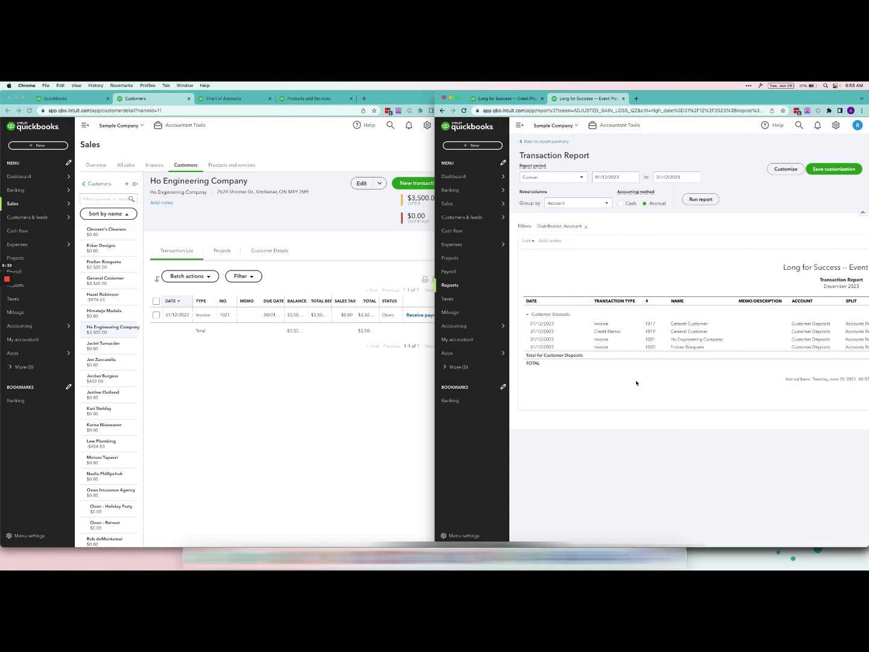